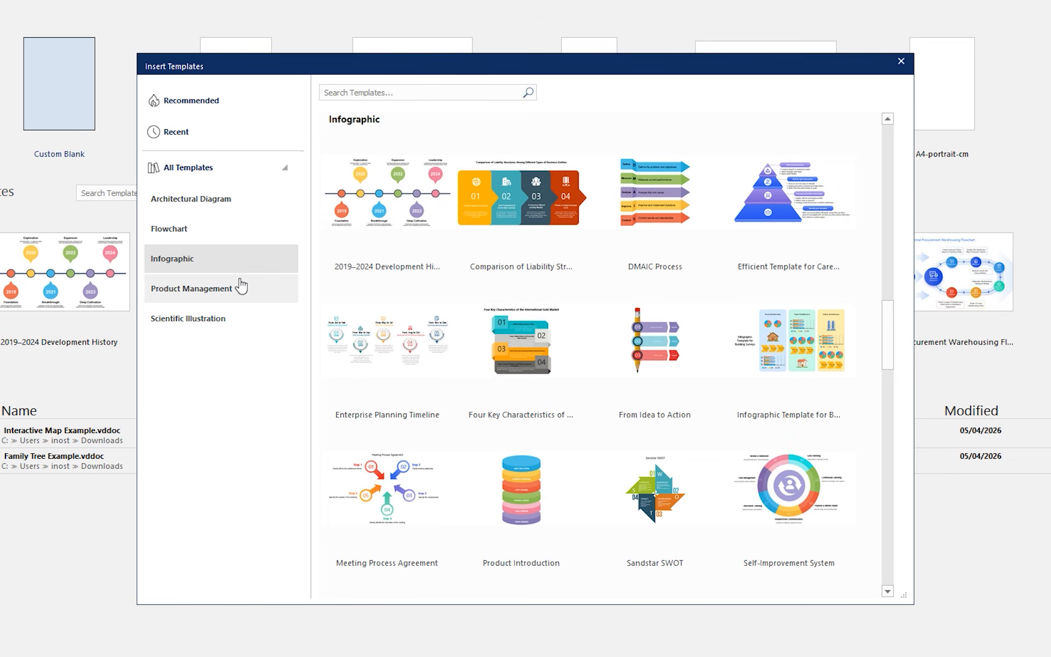
{"action": "left_click", "coordinate": [242, 324]}
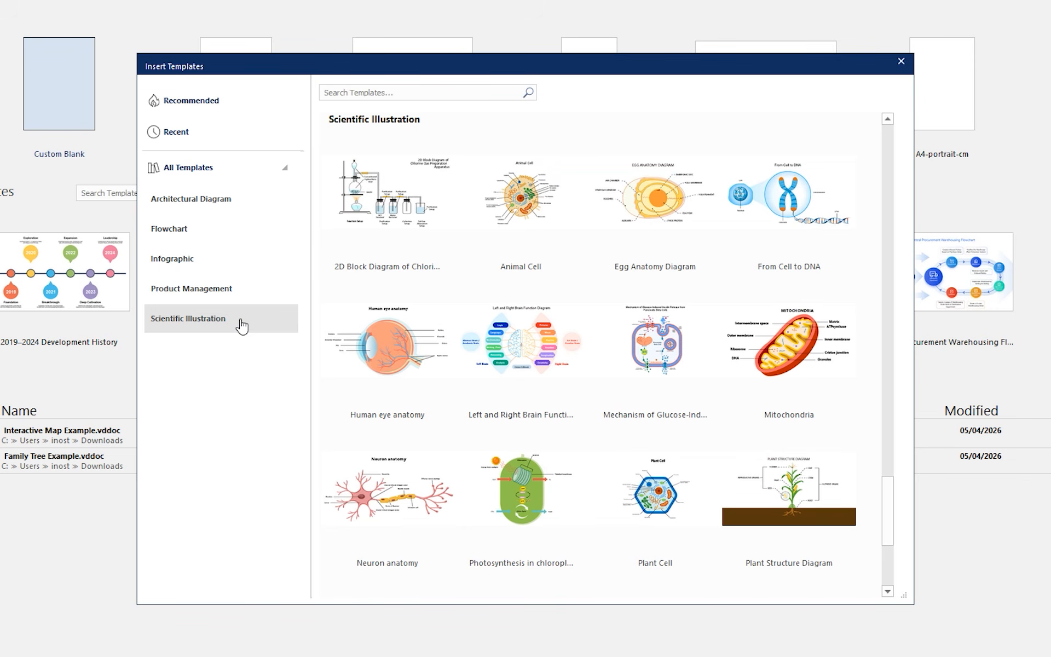
{"action": "left_click", "coordinate": [241, 299]}
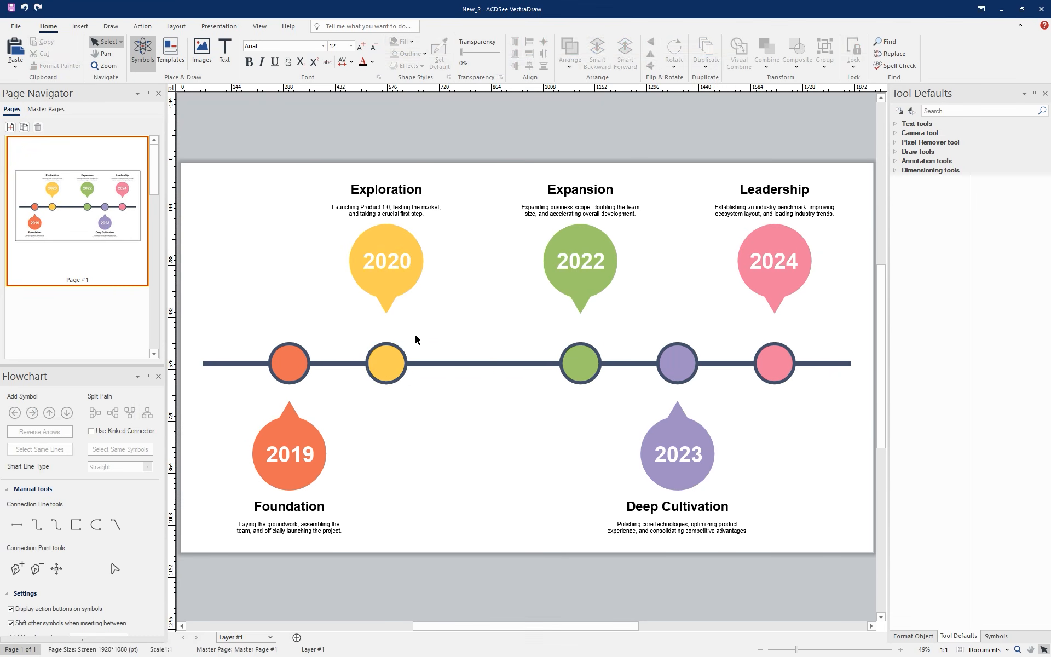
{"action": "key", "text": "ctrl+z"}
{"action": "key", "text": "ctrl+z"}
{"action": "key", "text": "ctrl+z"}
{"action": "left_click_drag", "start_coordinate": [444, 368], "coordinate": [438, 368]}
{"action": "left_click_drag", "start_coordinate": [475, 368], "coordinate": [441, 367]}
{"action": "left_click_drag", "start_coordinate": [677, 454], "coordinate": [593, 454]}
{"action": "left_click_drag", "start_coordinate": [677, 364], "coordinate": [599, 368]}
{"action": "left_click_drag", "start_coordinate": [774, 364], "coordinate": [751, 364]}
{"action": "left_click_drag", "start_coordinate": [774, 261], "coordinate": [747, 267]}
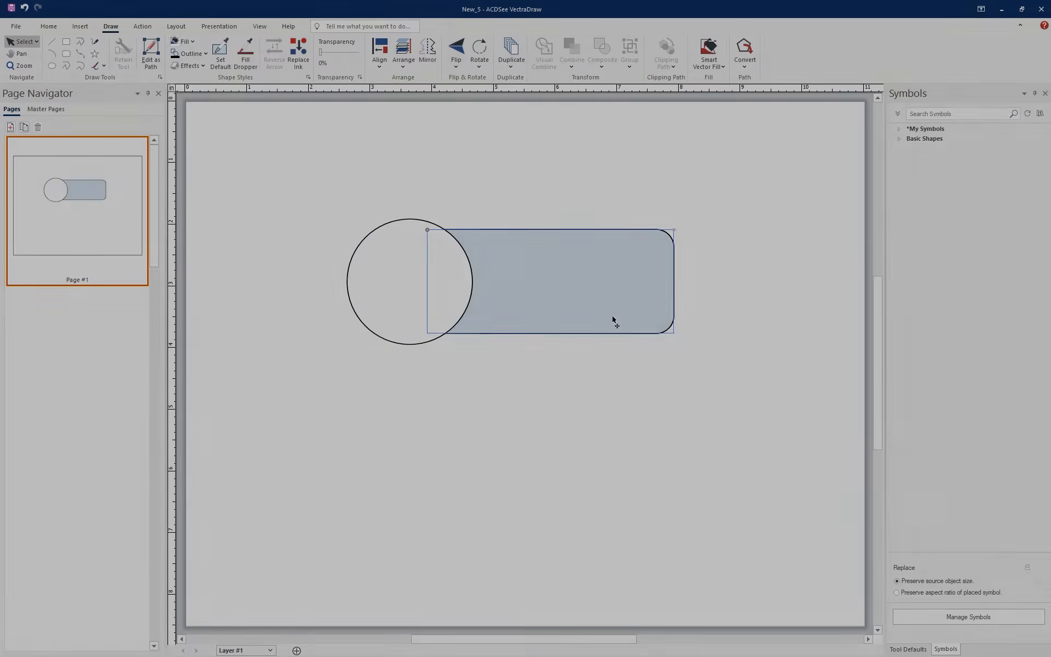
{"action": "left_click", "coordinate": [973, 621]}
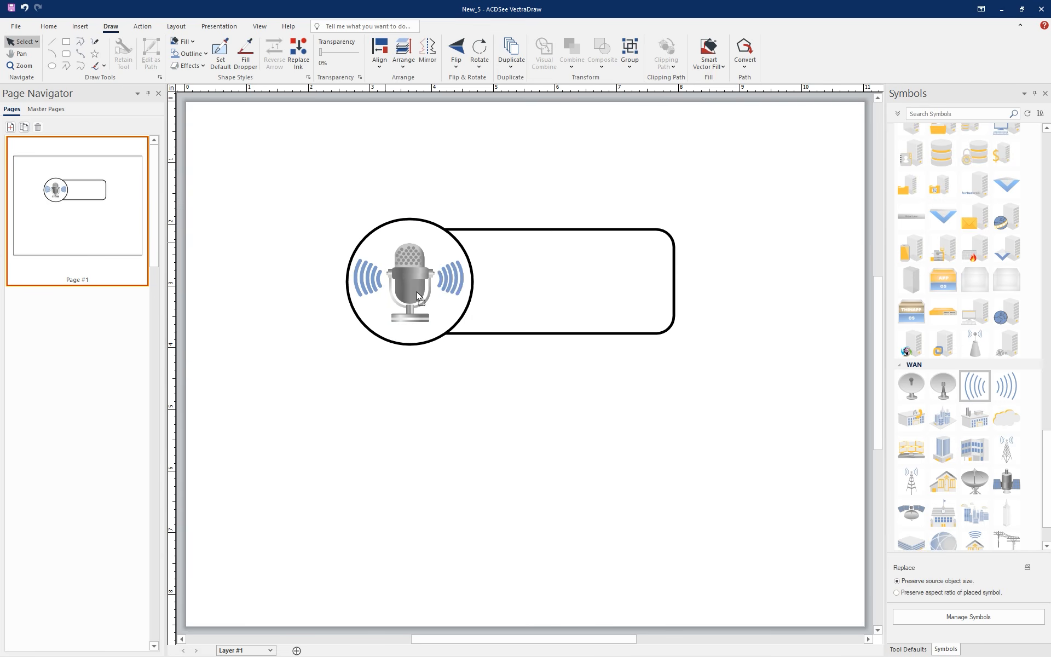
{"action": "type", "text": "HOME RECORDING"}
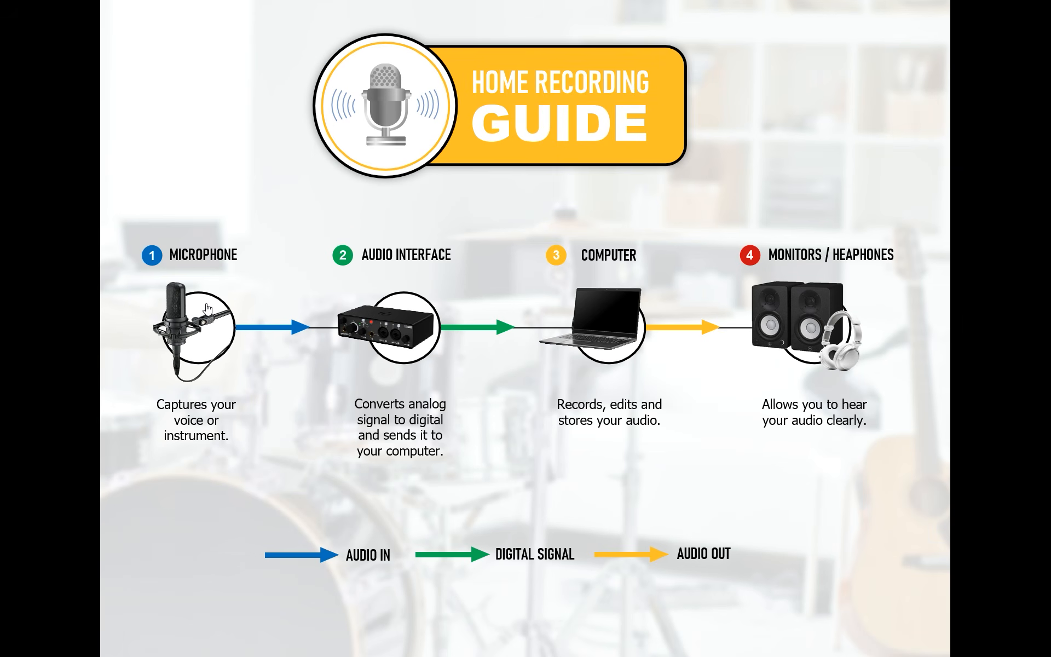
{"action": "left_click", "coordinate": [208, 309]}
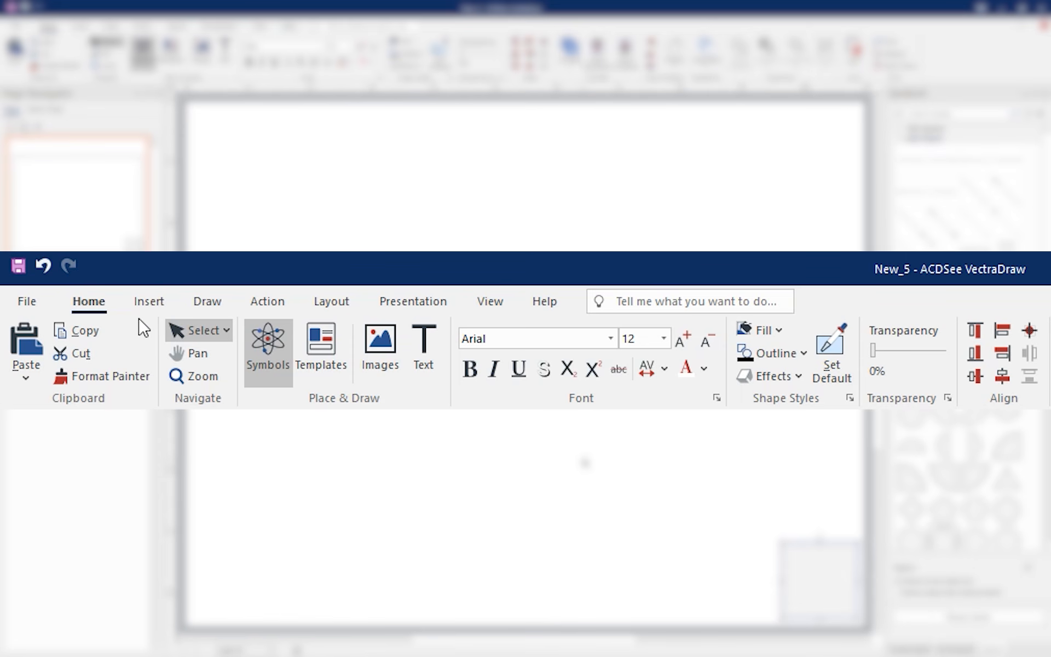
Review the available commands for inserting, drawing, actions, layout, presentation, viewing and help
{"action": "left_click", "coordinate": [146, 303]}
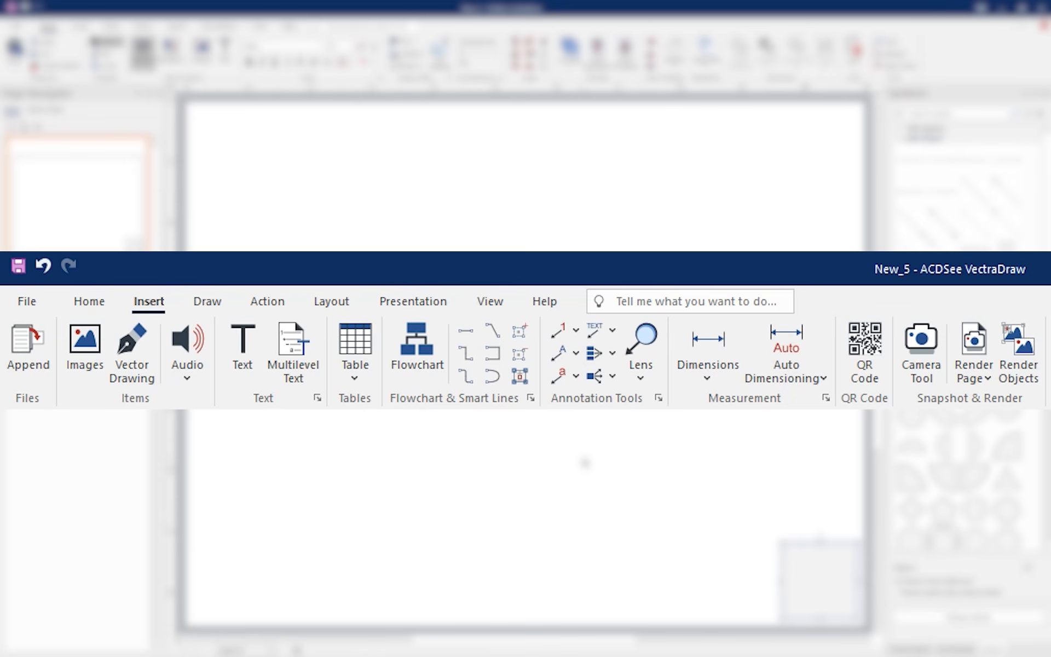
{"action": "left_click", "coordinate": [209, 307]}
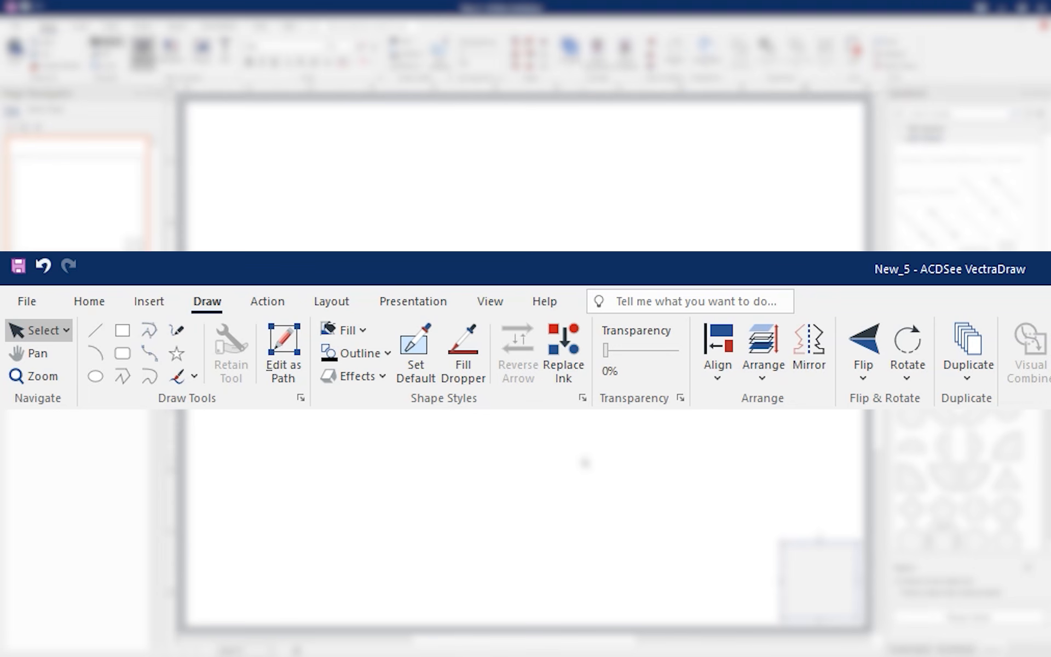
{"action": "left_click", "coordinate": [282, 306]}
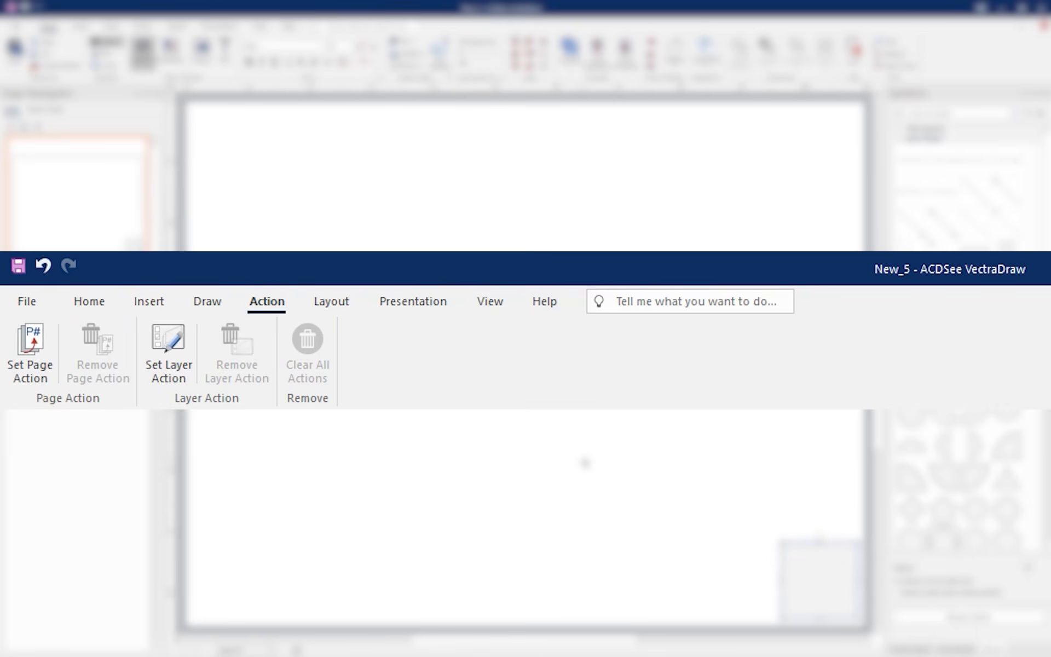
{"action": "left_click", "coordinate": [346, 301]}
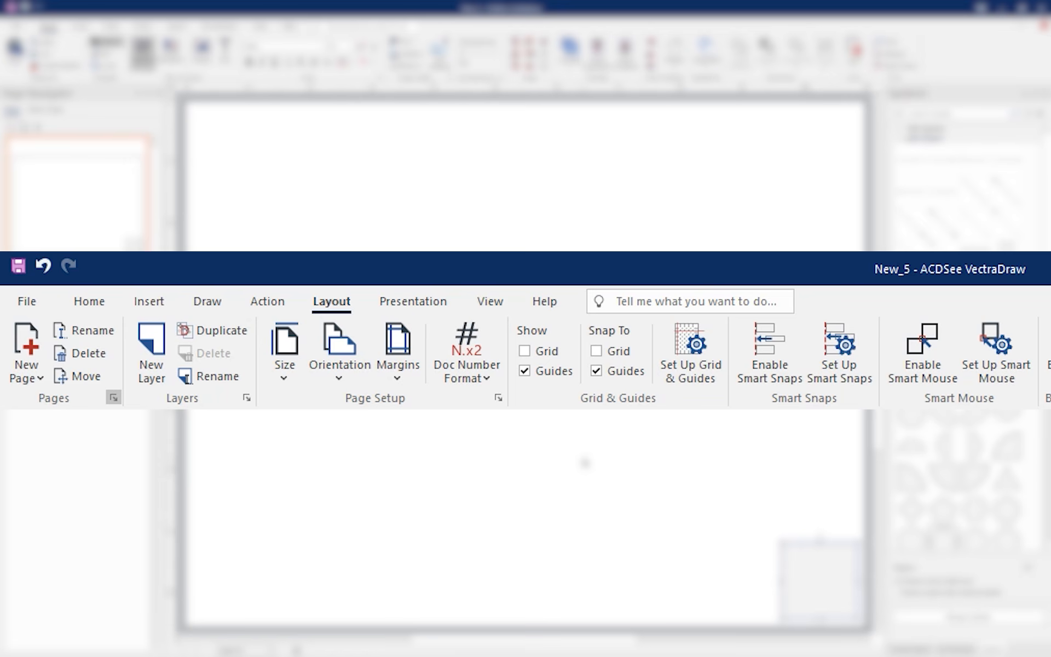
{"action": "left_click", "coordinate": [413, 301]}
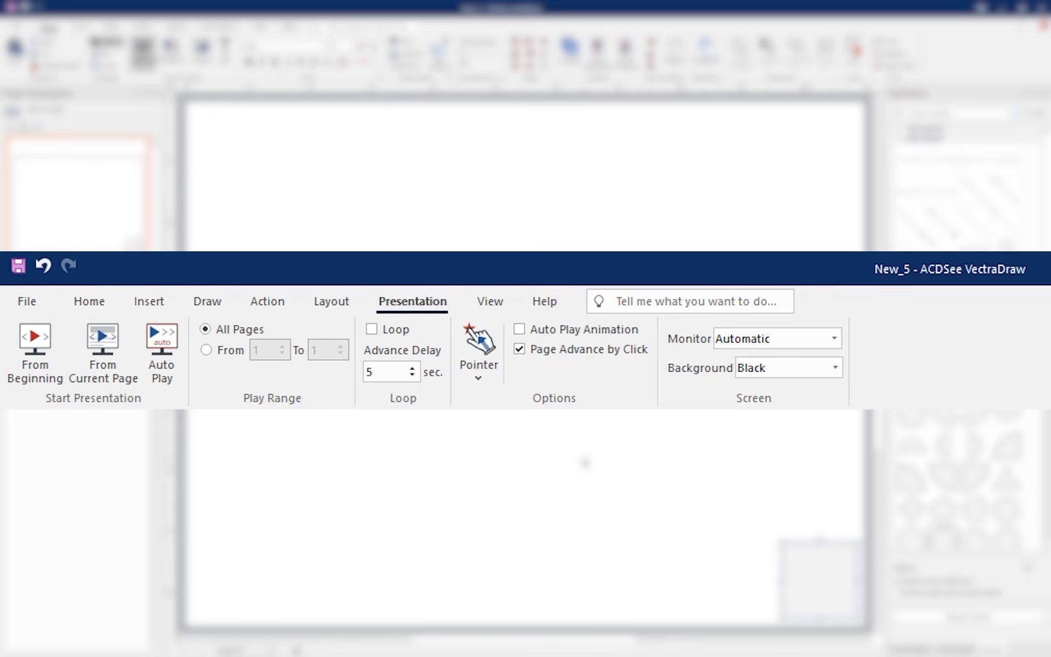
{"action": "left_click", "coordinate": [489, 303]}
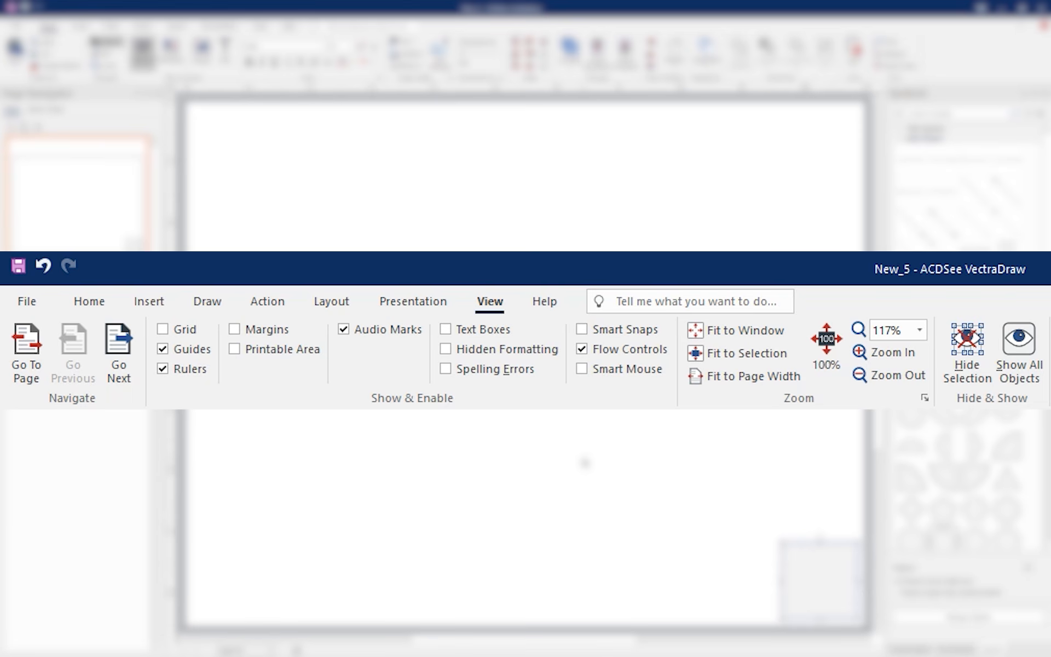
{"action": "left_click", "coordinate": [545, 308]}
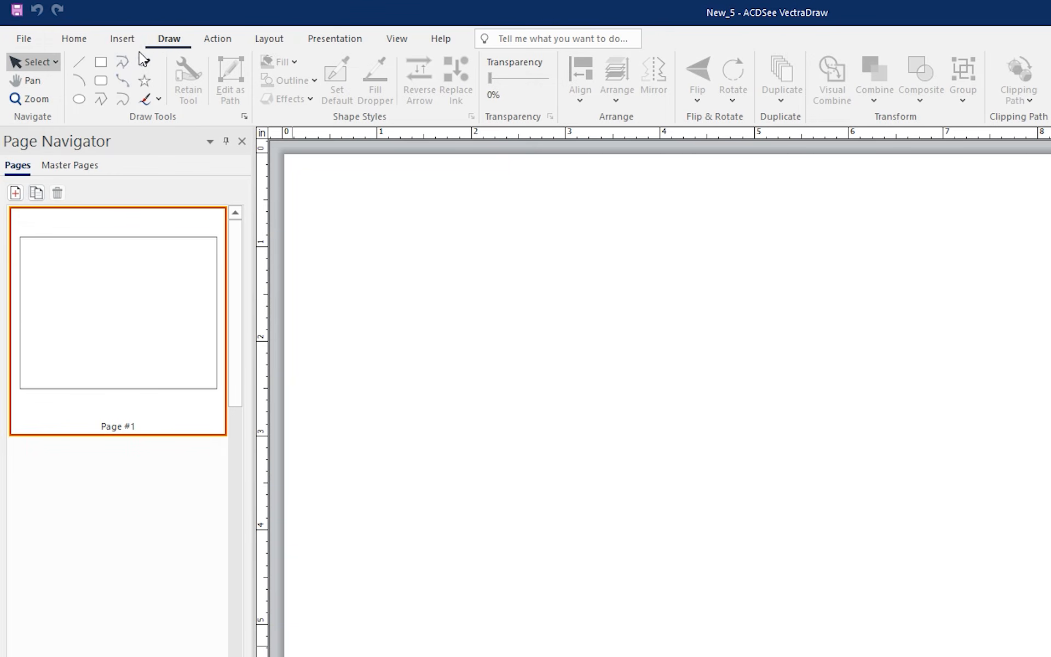
Draw a rounded rectangle about 4 by 1.7 inches and a circle about 2 inches wide overlapping its left end
{"action": "left_click", "coordinate": [104, 81]}
{"action": "left_click_drag", "start_coordinate": [652, 347], "coordinate": [861, 479]}
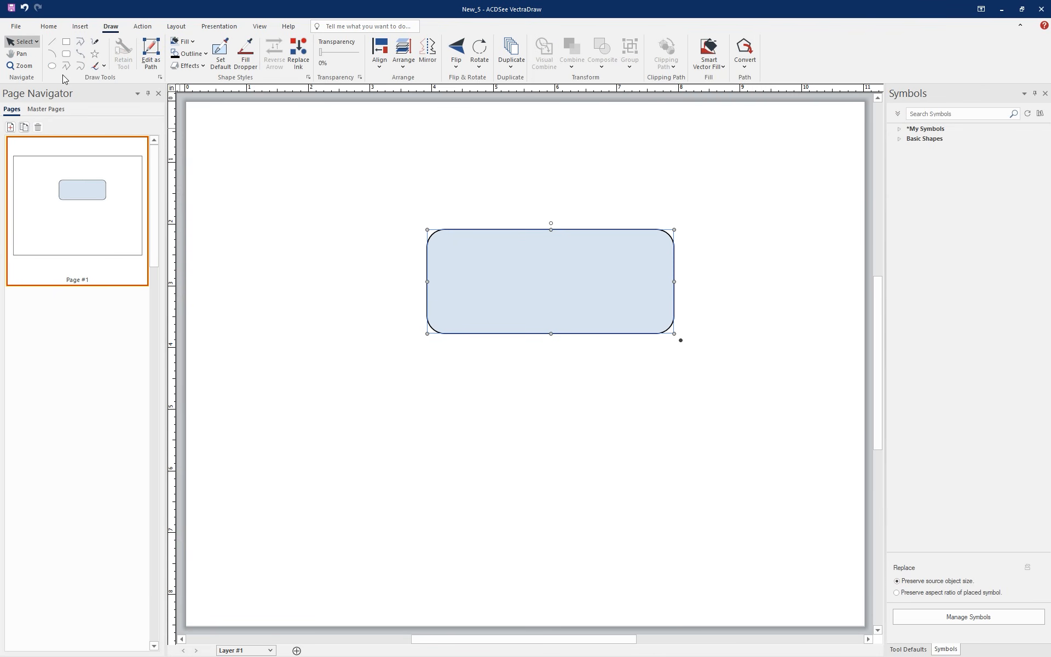
{"action": "left_click", "coordinate": [52, 65]}
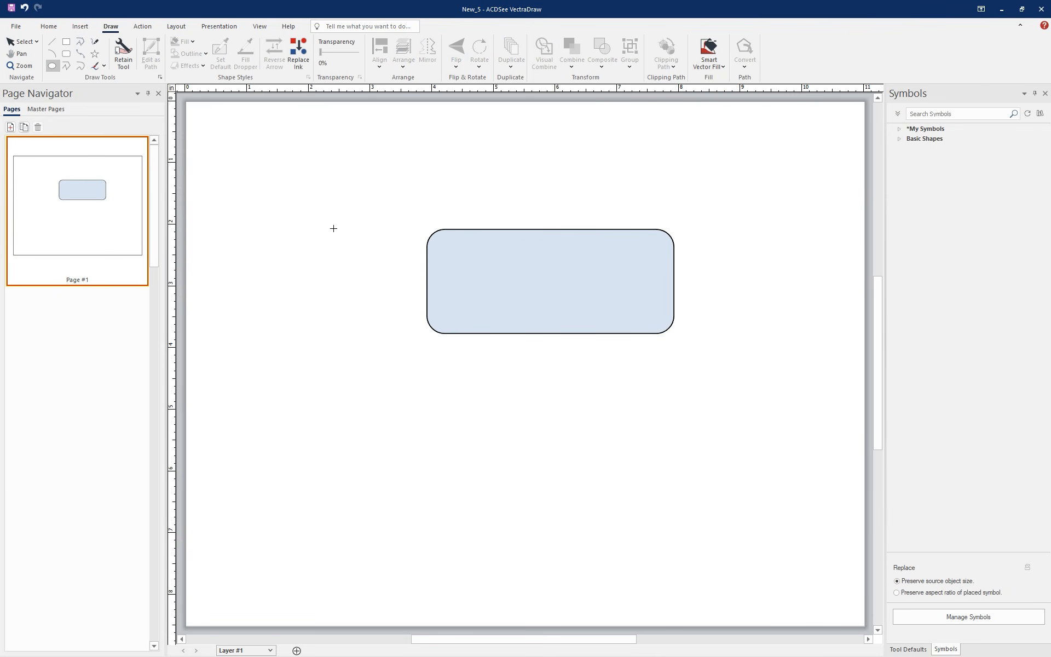
{"action": "left_click_drag", "start_coordinate": [334, 228], "coordinate": [459, 353]}
{"action": "left_click_drag", "start_coordinate": [418, 307], "coordinate": [432, 298]}
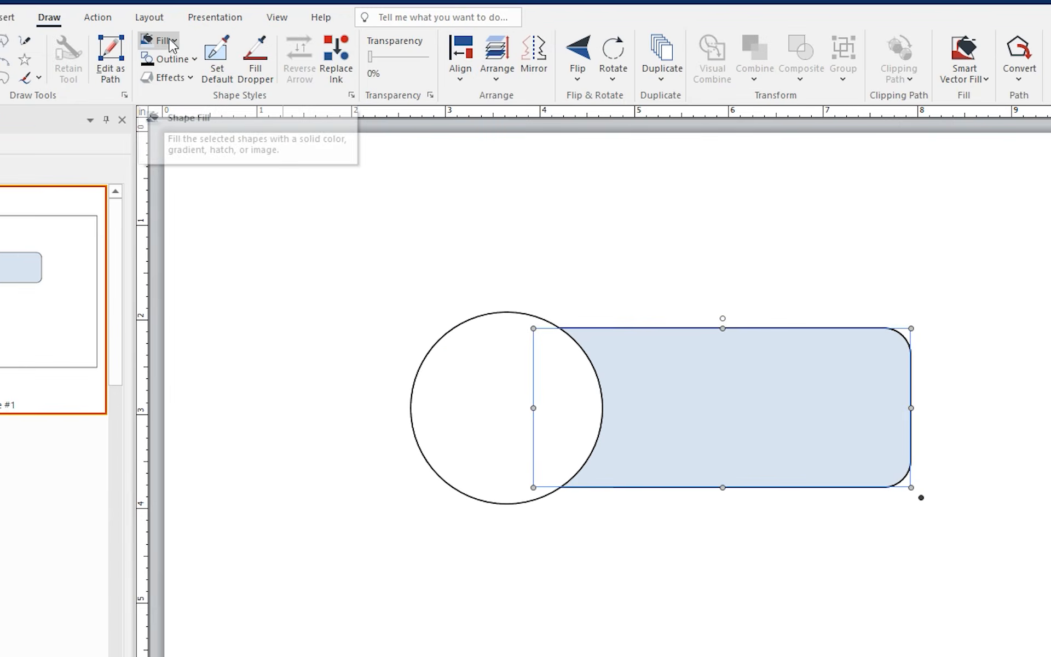
Fill the circle and the rounded rectangle with white
{"action": "left_click", "coordinate": [186, 41]}
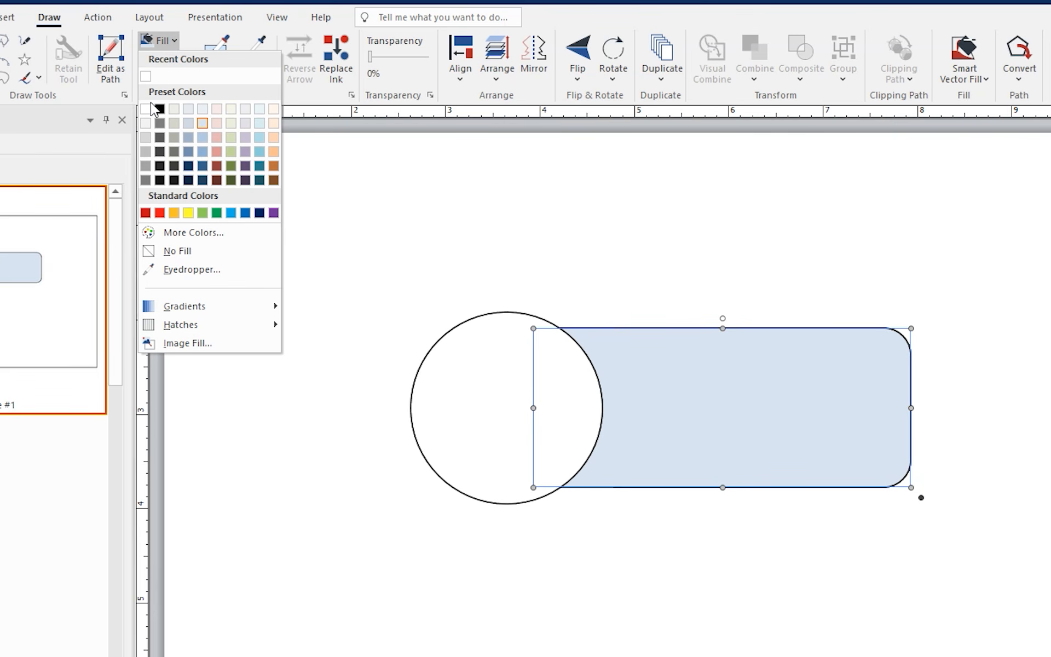
{"action": "left_click", "coordinate": [148, 108]}
{"action": "left_click", "coordinate": [683, 273]}
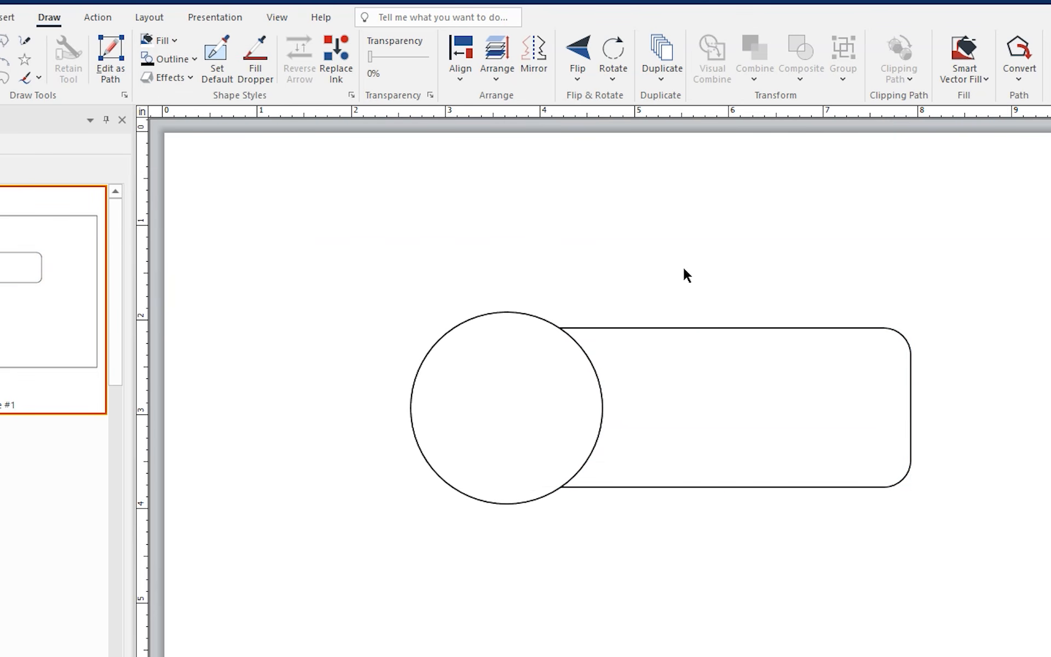
Set the circle's outline weight to 2.25 pt
{"action": "left_click", "coordinate": [564, 408]}
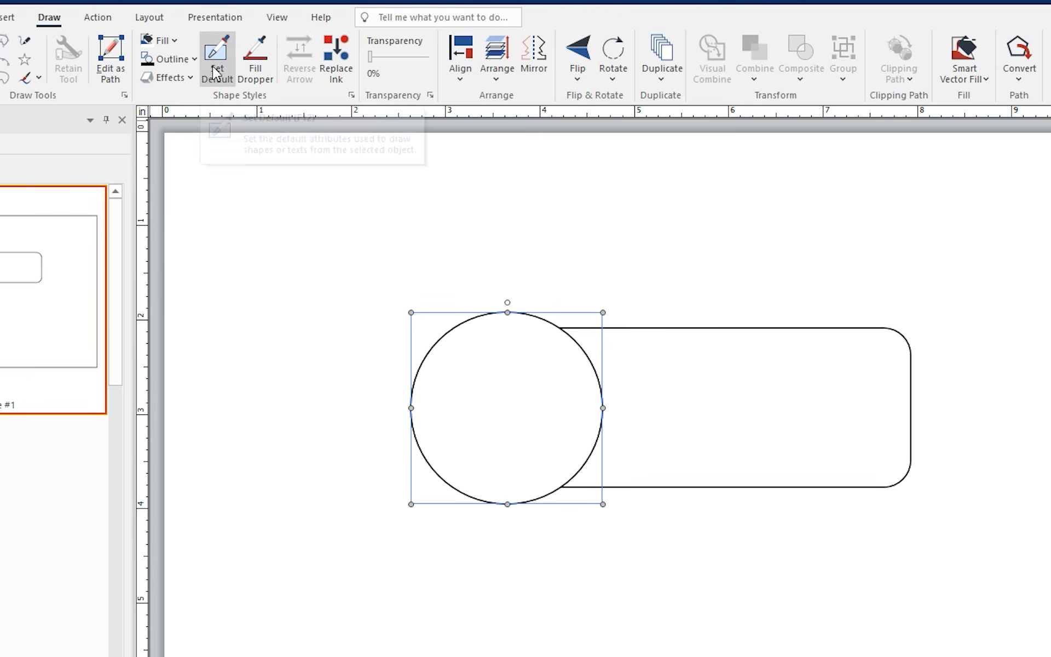
{"action": "left_click", "coordinate": [193, 59]}
{"action": "mouse_move", "coordinate": [221, 328]}
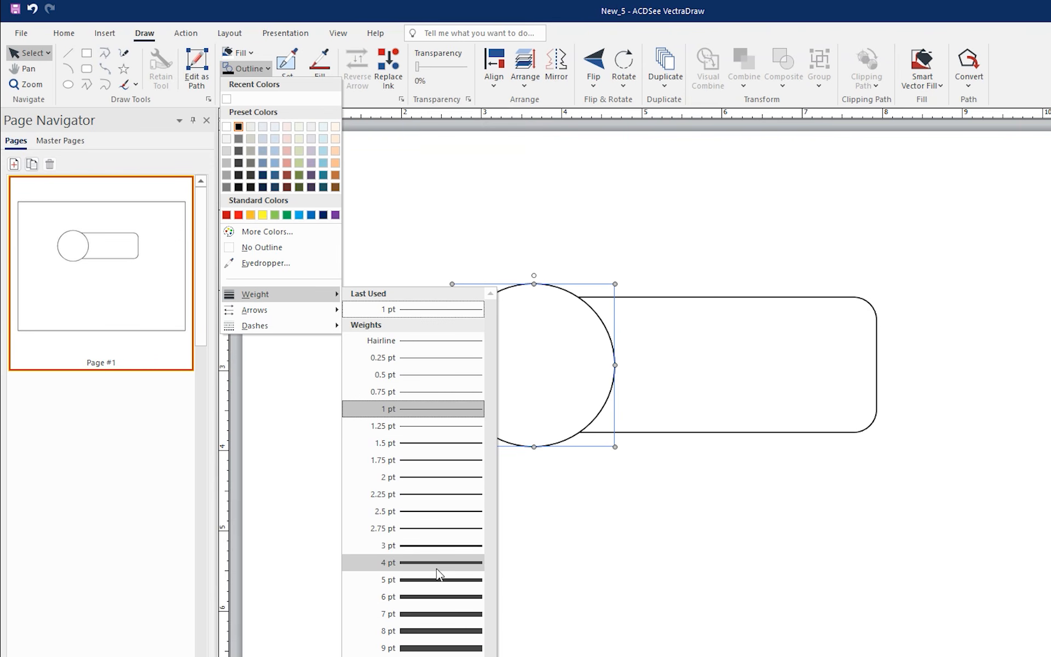
{"action": "left_click", "coordinate": [438, 562]}
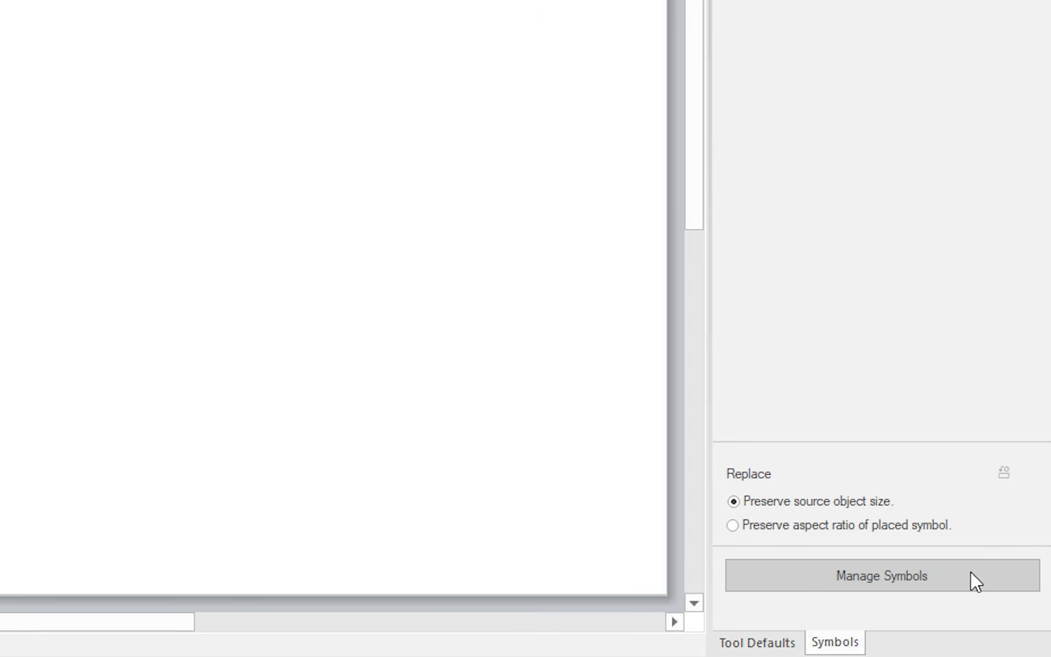
Find the grey studio microphone by searching the symbols for microphone, enable its Peripherals category, and place the symbol inside the circle
{"action": "left_click", "coordinate": [971, 571]}
{"action": "type", "text": "microphone"}
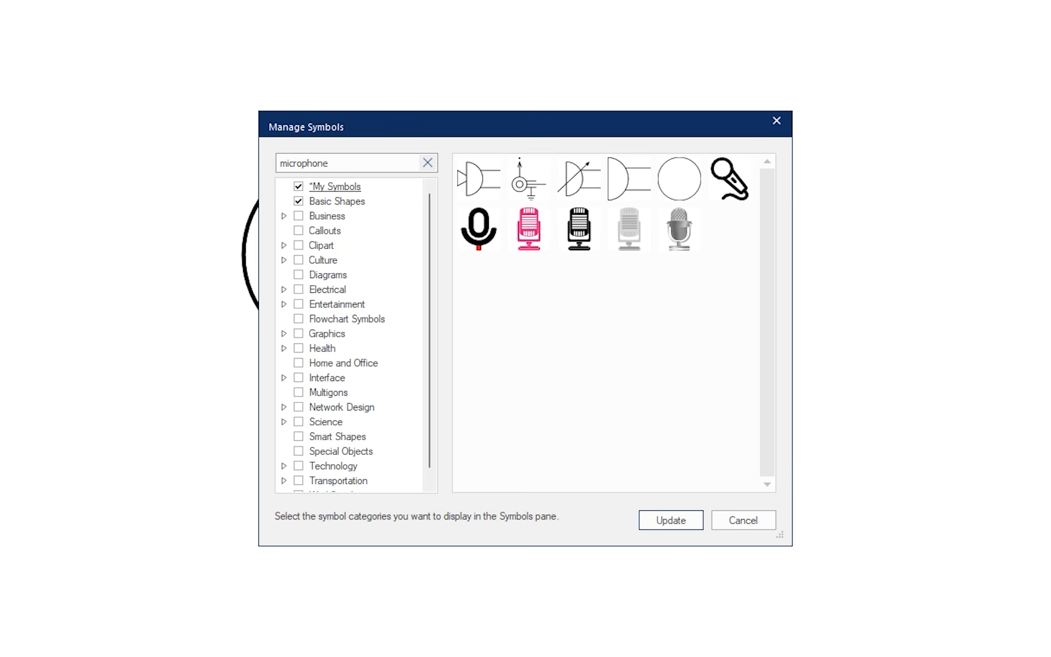
{"action": "left_click", "coordinate": [679, 230]}
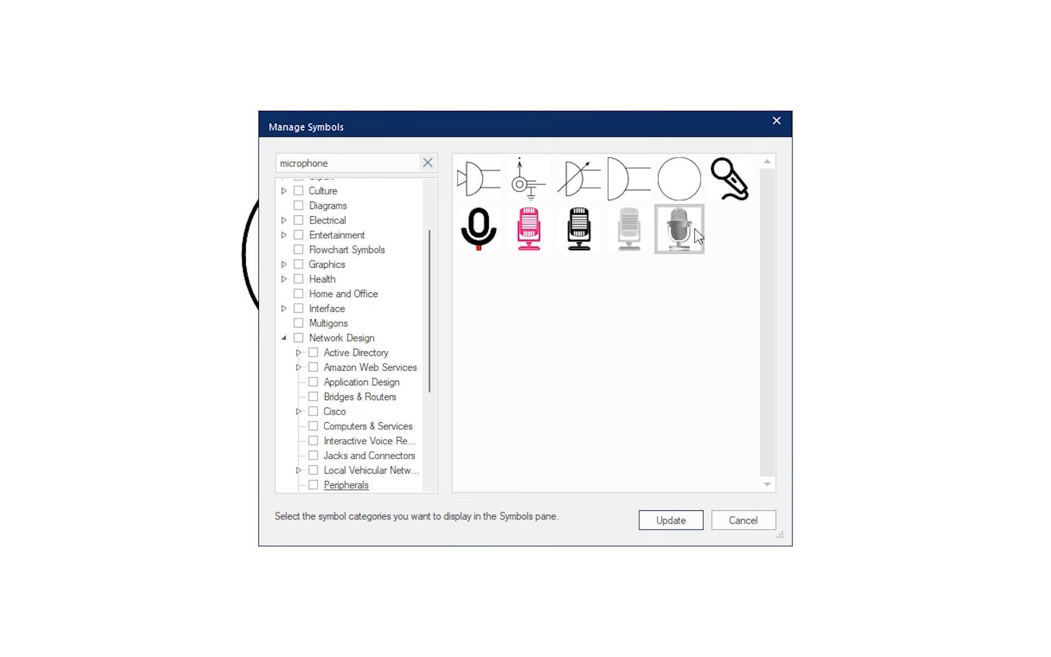
{"action": "left_click_drag", "start_coordinate": [432, 326], "coordinate": [430, 356]}
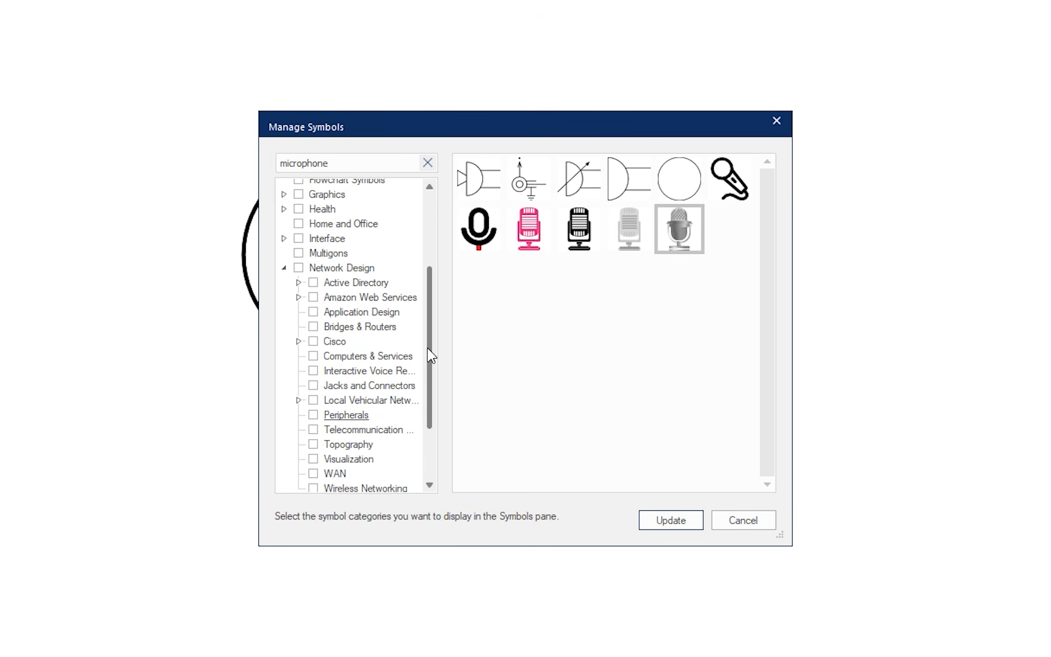
{"action": "left_click", "coordinate": [313, 414]}
{"action": "left_click", "coordinate": [670, 520]}
{"action": "left_click_drag", "start_coordinate": [943, 263], "coordinate": [412, 274]}
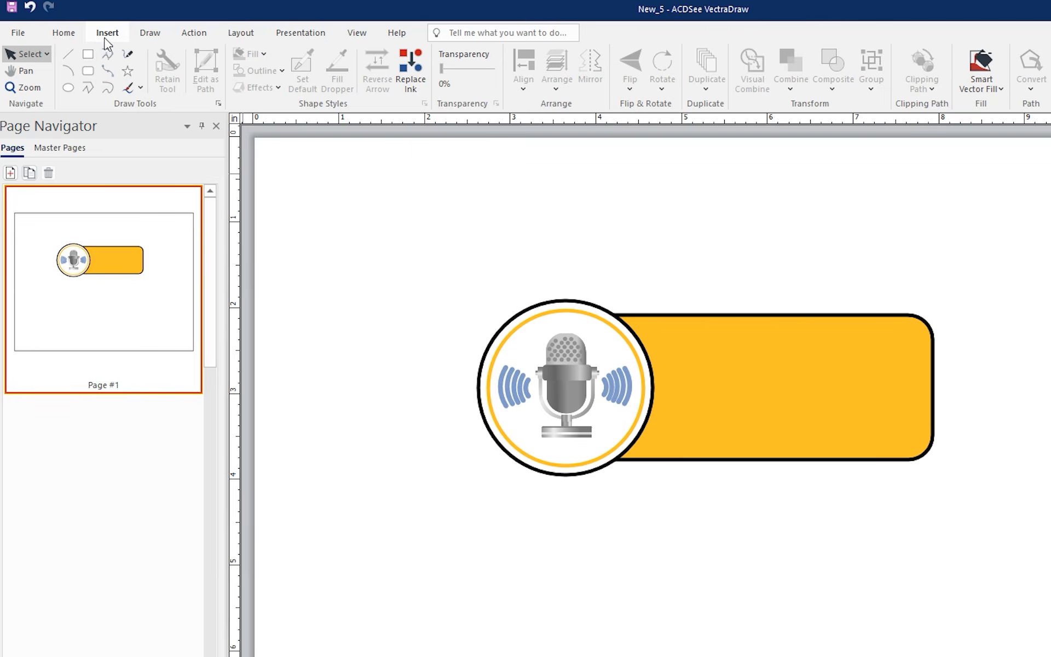
Add the text HOME RECORDING on the yellow banner and restyle it in the Bahnschrift Condensed font
{"action": "left_click", "coordinate": [80, 26]}
{"action": "left_click", "coordinate": [129, 53]}
{"action": "left_click_drag", "start_coordinate": [675, 344], "coordinate": [907, 398]}
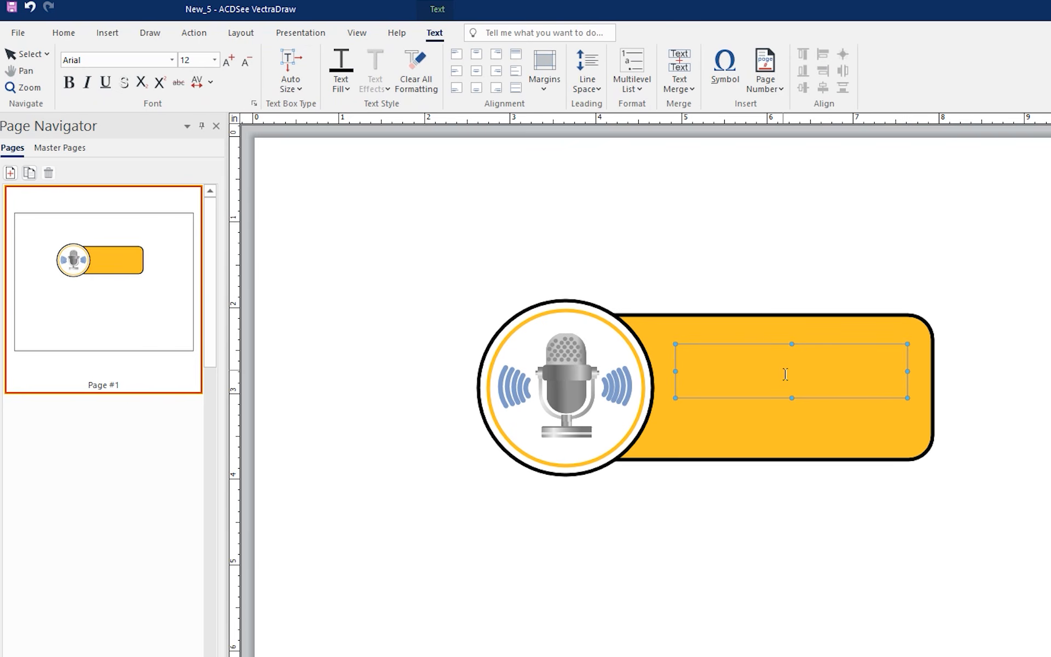
{"action": "type", "text": "HOME RECORDING"}
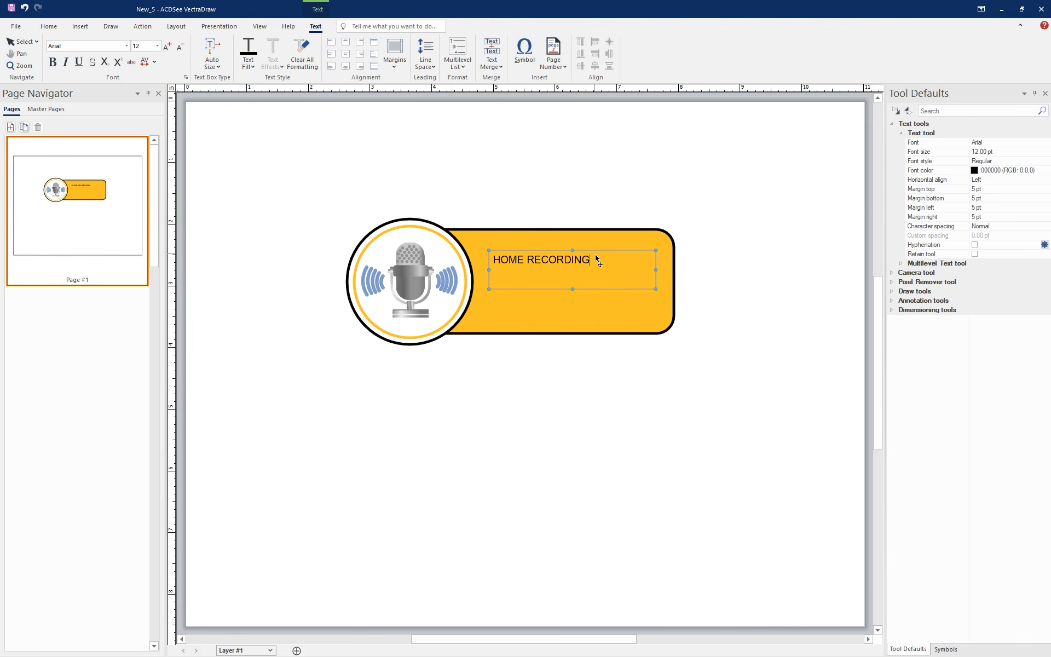
{"action": "left_click_drag", "start_coordinate": [592, 259], "coordinate": [407, 258]}
{"action": "left_click", "coordinate": [128, 46]}
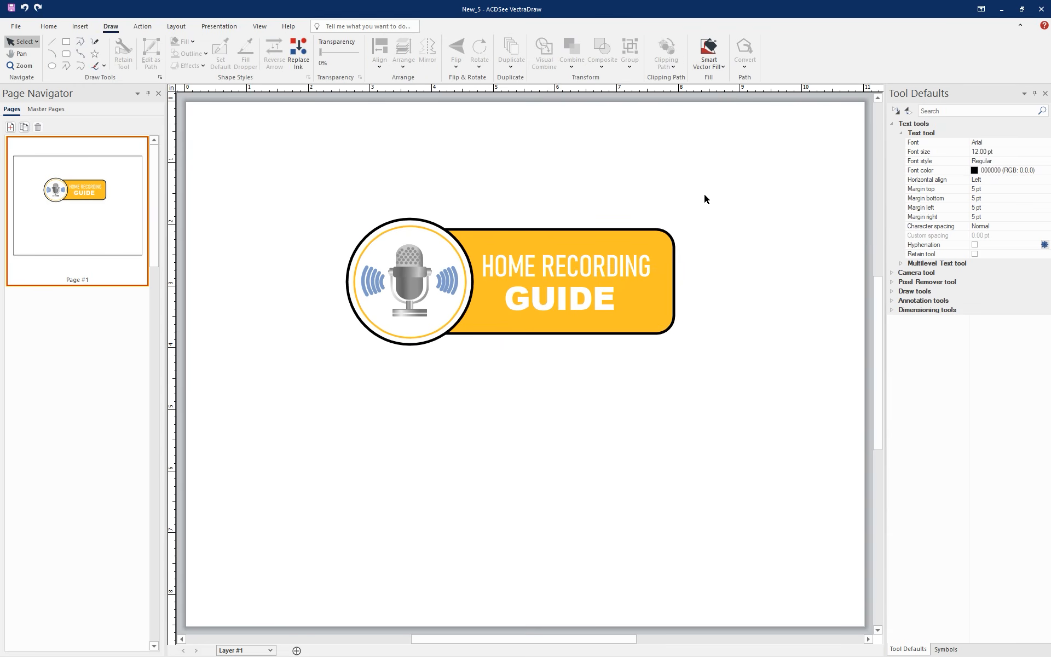
Group all the shapes, symbols and text of the HOME RECORDING GUIDE logo
{"action": "mouse_move", "coordinate": [795, 349]}
{"action": "left_mouse_down"}
{"action": "mouse_move", "coordinate": [776, 330]}
{"action": "mouse_move", "coordinate": [348, 122]}
{"action": "mouse_move", "coordinate": [292, 111]}
{"action": "left_mouse_up"}
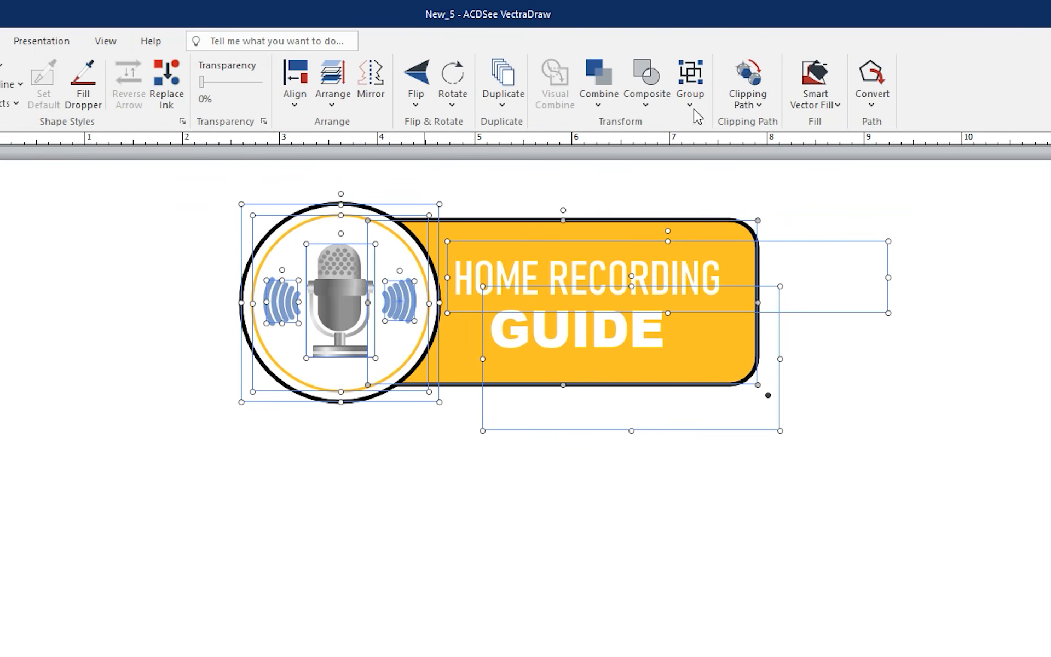
{"action": "left_click", "coordinate": [692, 80]}
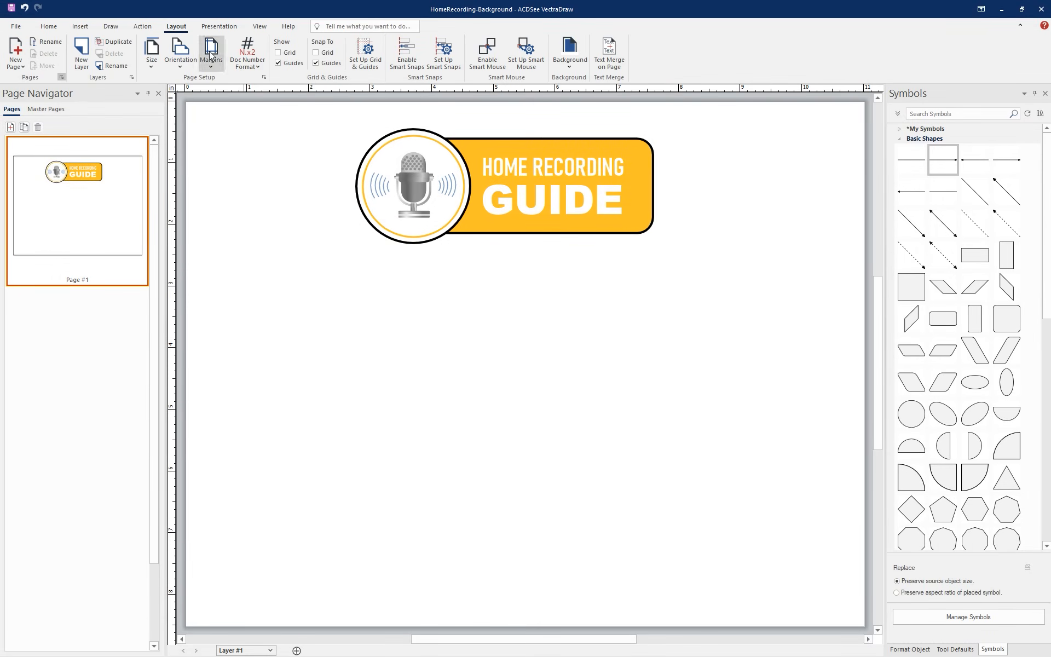
Fill the page background with the faded music studio image showing drums and a guitar
{"action": "left_click", "coordinate": [571, 64]}
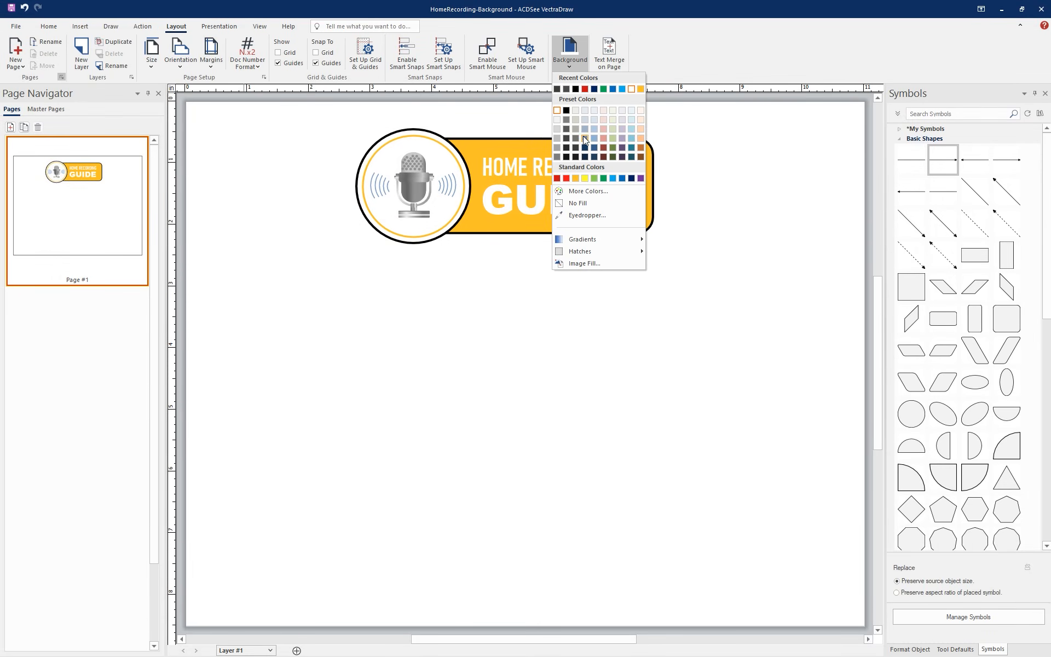
{"action": "left_click", "coordinate": [595, 264]}
{"action": "double_click", "coordinate": [415, 128]}
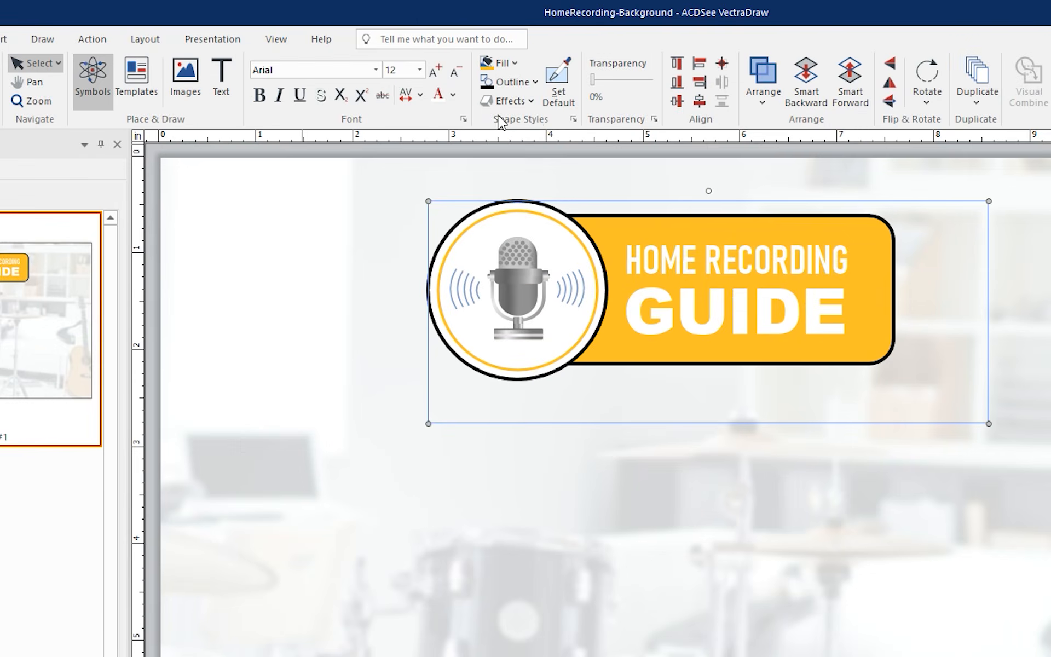
Apply the first shadow variation to the grouped logo
{"action": "left_click", "coordinate": [407, 65]}
{"action": "mouse_move", "coordinate": [542, 123]}
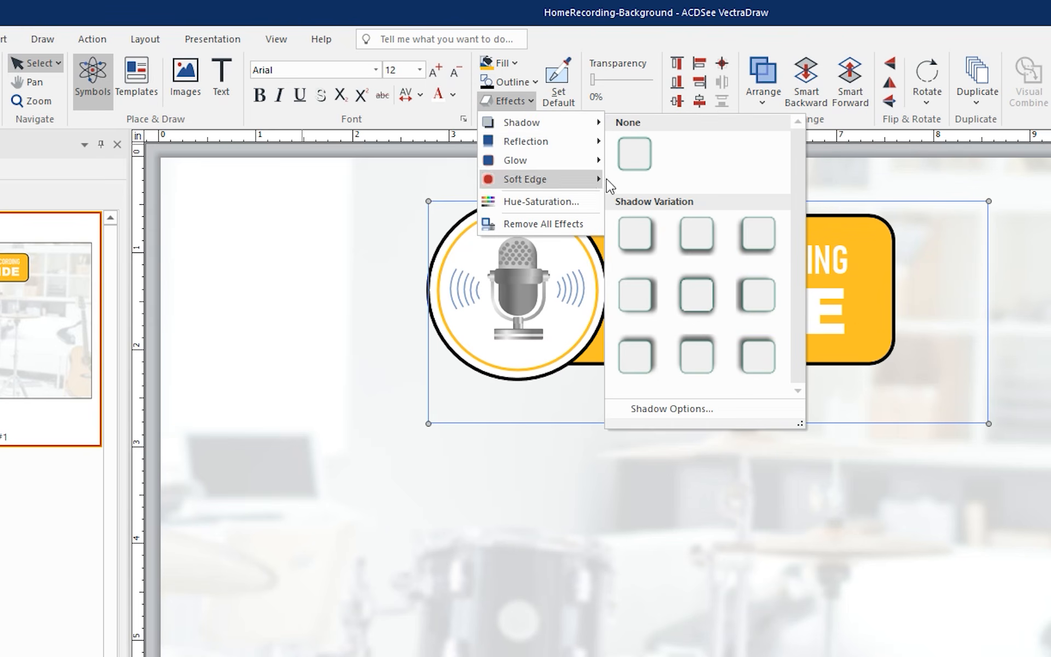
{"action": "left_click", "coordinate": [640, 228]}
Scale the logo down and move it to the page's upper-left corner
{"action": "left_click_drag", "start_coordinate": [988, 201], "coordinate": [820, 268]}
{"action": "left_click_drag", "start_coordinate": [736, 338], "coordinate": [510, 259]}
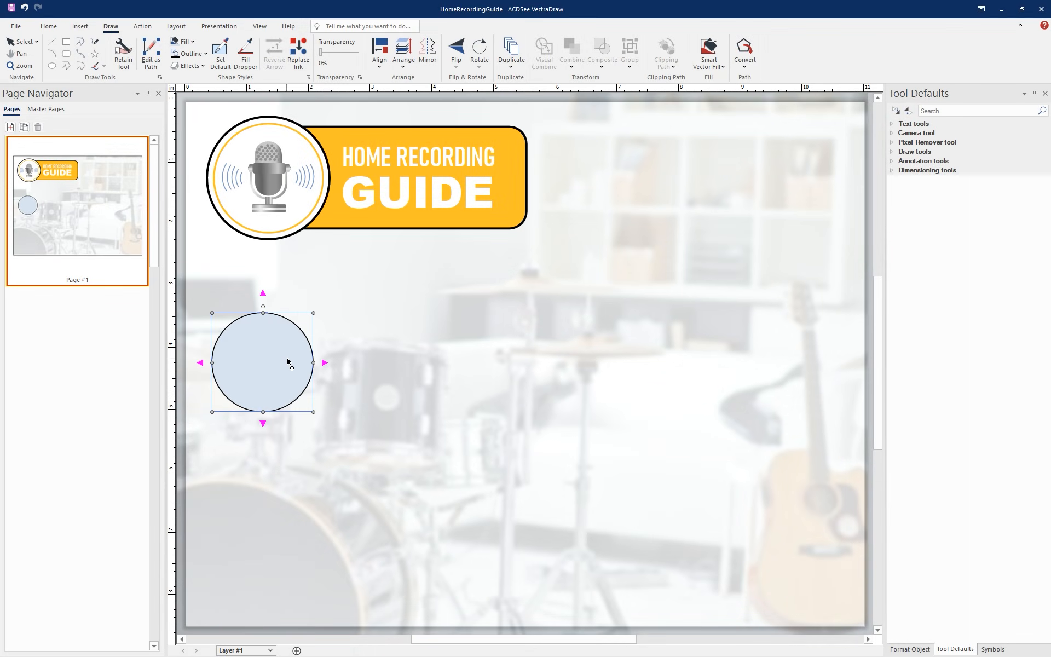
Extend the single circle into a row of four connected circles by adding three linked copies to its right
{"action": "left_click", "coordinate": [325, 363]}
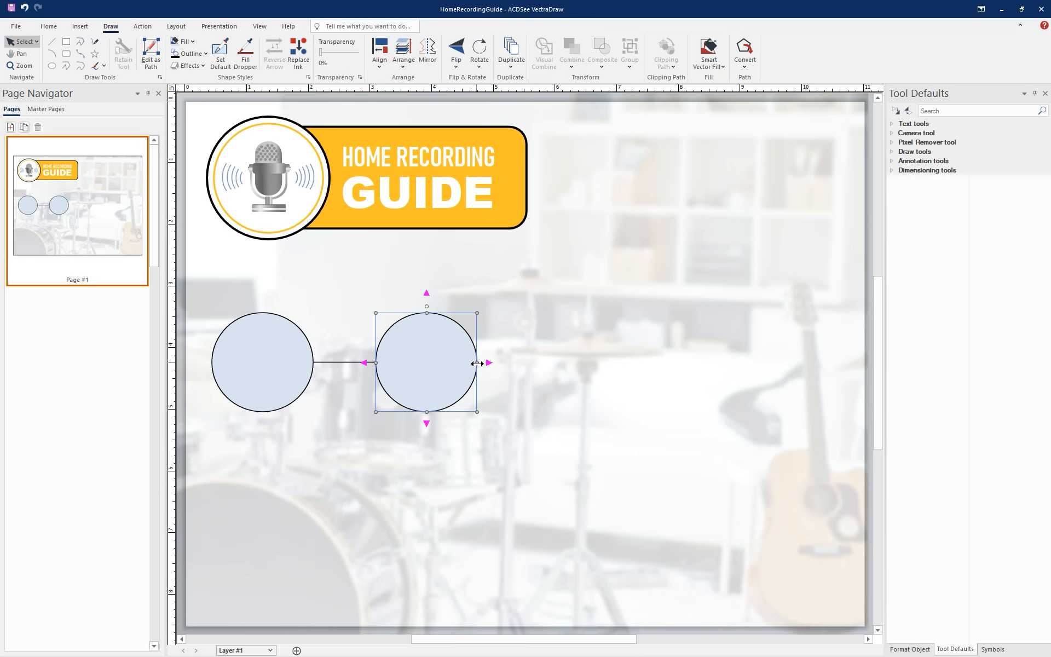
{"action": "left_click", "coordinate": [490, 363]}
{"action": "left_click", "coordinate": [651, 362]}
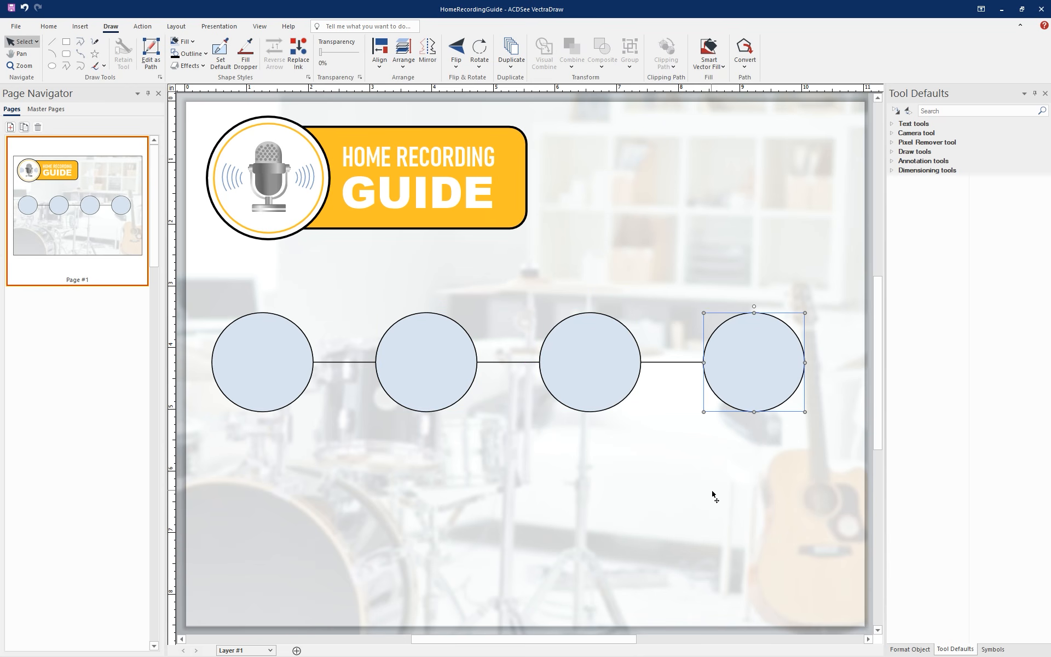
Fill all four connected circles with white and set their outline weight to 4 pt
{"action": "left_click", "coordinate": [581, 354], "text": "shift"}
{"action": "left_click", "coordinate": [450, 376], "text": "shift"}
{"action": "left_click", "coordinate": [248, 365], "text": "shift"}
{"action": "left_click", "coordinate": [188, 43]}
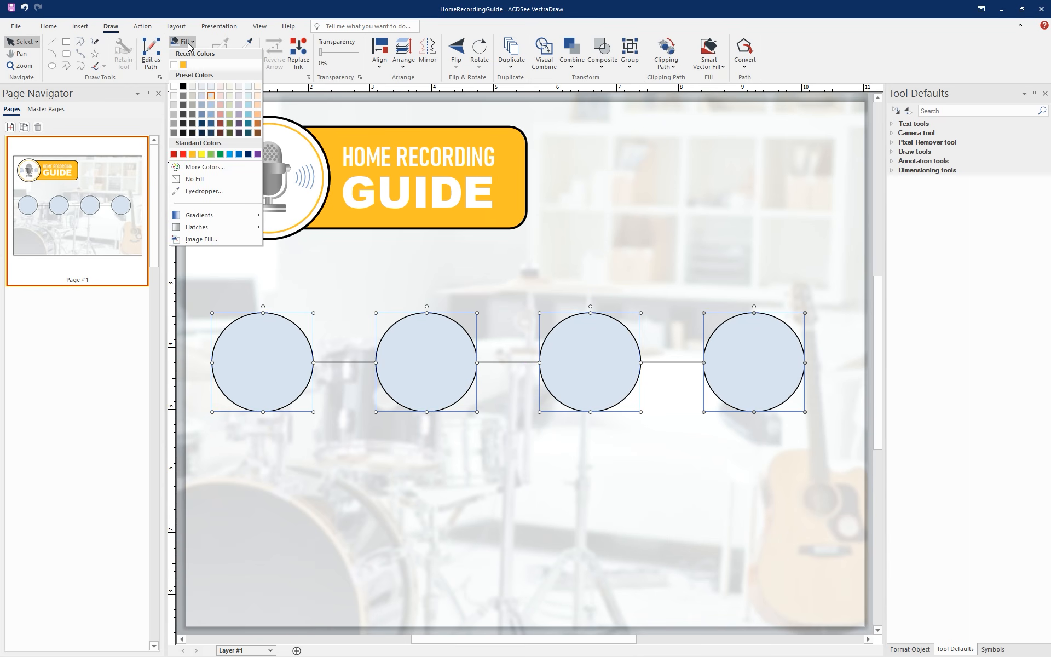
{"action": "left_click", "coordinate": [173, 87]}
{"action": "left_click", "coordinate": [202, 53]}
{"action": "mouse_move", "coordinate": [203, 228]}
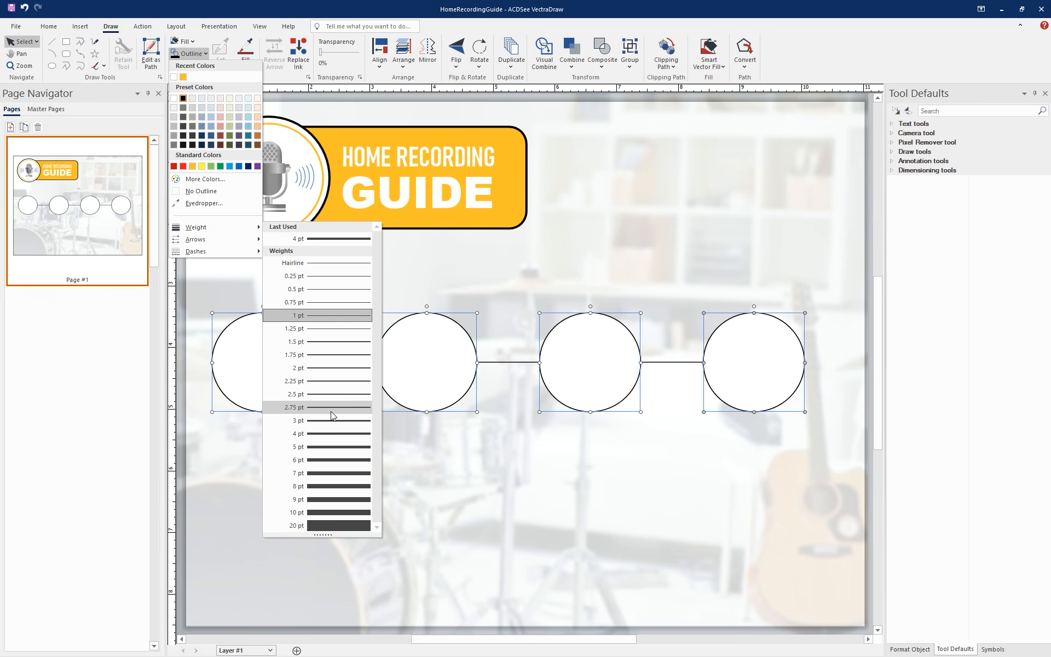
{"action": "left_click", "coordinate": [325, 433]}
Shrink the four connected circles and scale the Home Recording Guide logo down further
{"action": "left_click_drag", "start_coordinate": [804, 313], "coordinate": [762, 356]}
{"action": "left_click", "coordinate": [591, 359]}
{"action": "left_click", "coordinate": [509, 219]}
{"action": "mouse_move", "coordinate": [528, 239]}
{"action": "left_mouse_down"}
{"action": "mouse_move", "coordinate": [596, 274]}
{"action": "mouse_move", "coordinate": [530, 244]}
{"action": "left_mouse_up"}
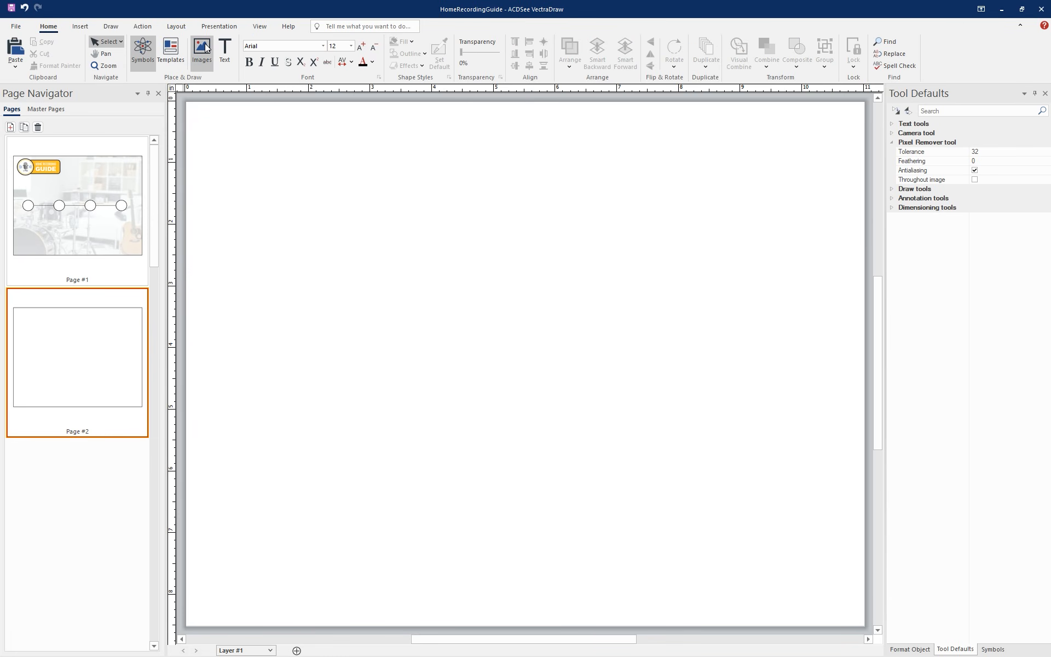
Insert the mic image on page 2 and resize and position it near the middle of the page
{"action": "left_click", "coordinate": [206, 49]}
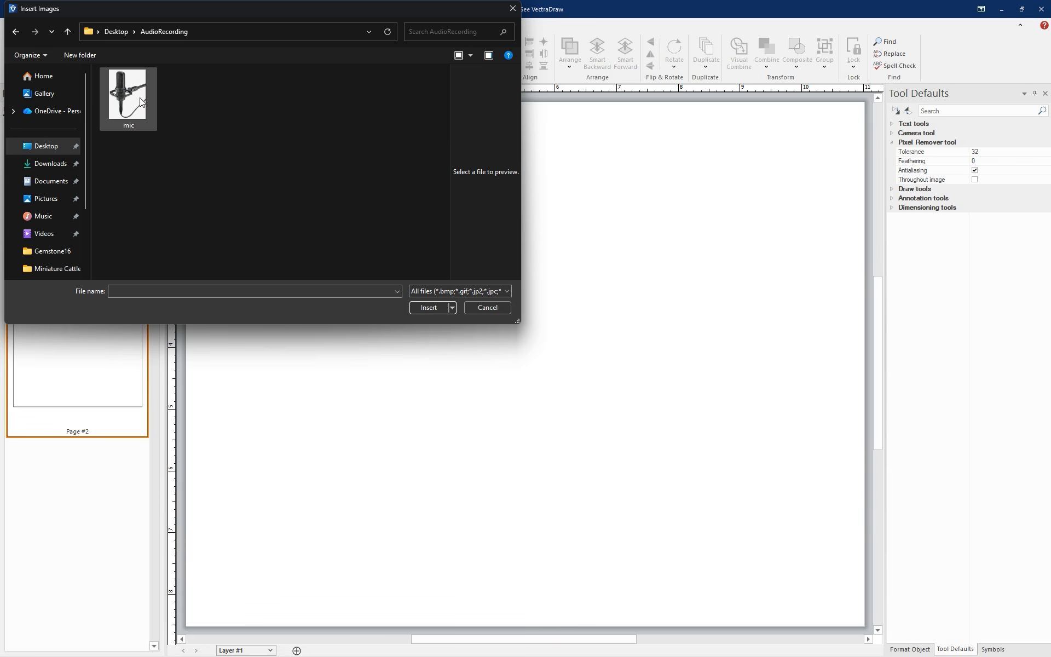
{"action": "double_click", "coordinate": [141, 102]}
{"action": "left_click_drag", "start_coordinate": [525, 198], "coordinate": [488, 232]}
{"action": "left_click_drag", "start_coordinate": [686, 135], "coordinate": [520, 356]}
{"action": "left_click_drag", "start_coordinate": [390, 433], "coordinate": [443, 263]}
Remove the light background around the microphone and between its stand and cable with Pixel Remover
{"action": "left_click", "coordinate": [319, 26]}
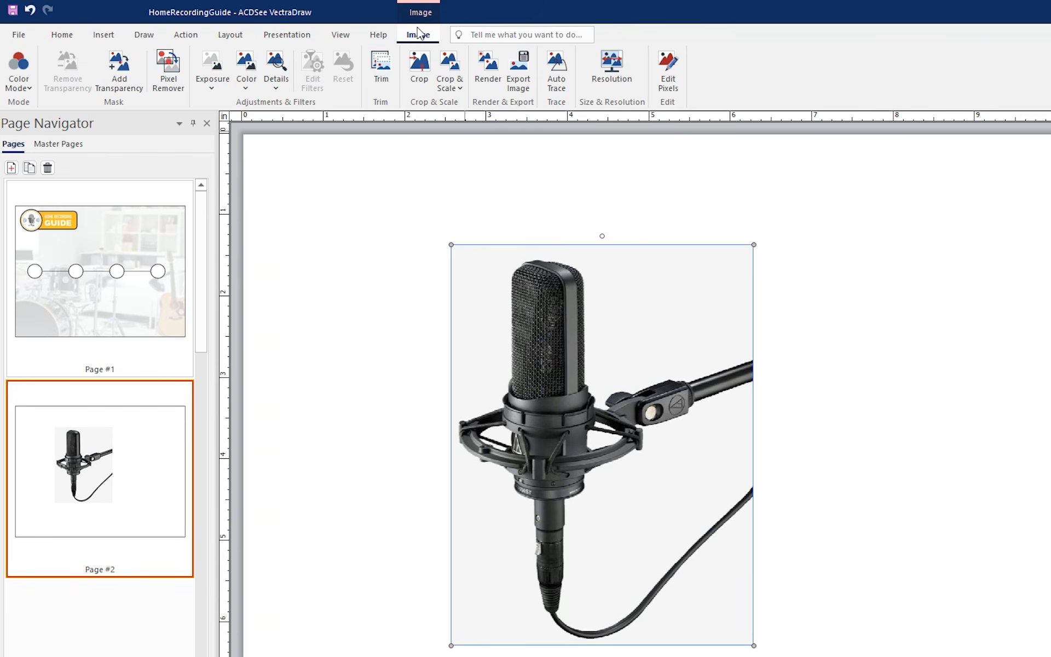
{"action": "left_click", "coordinate": [174, 68]}
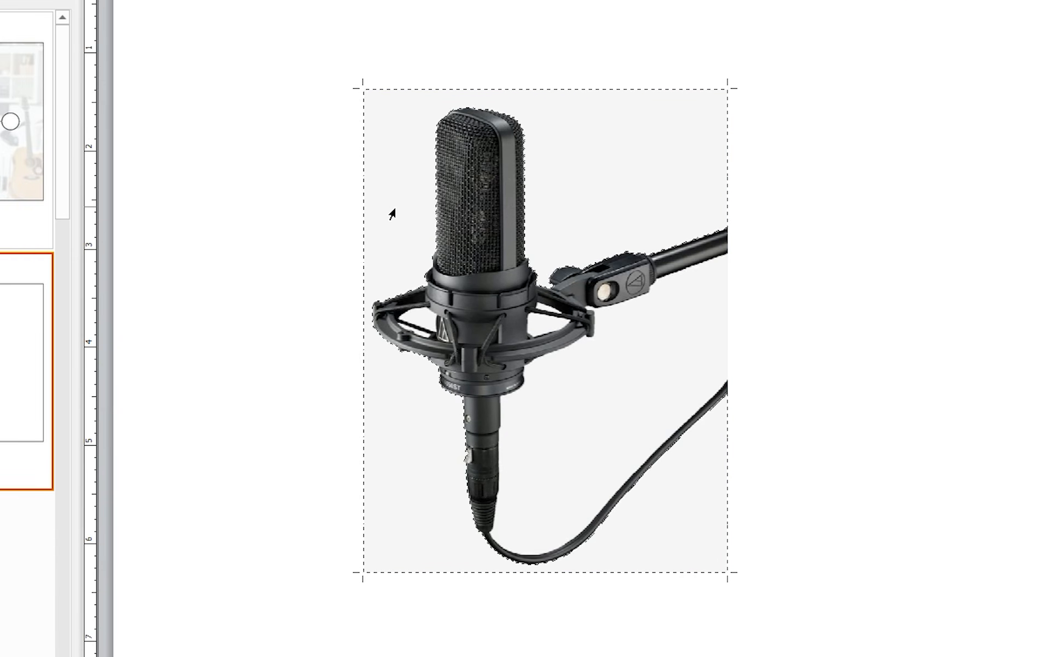
{"action": "left_click", "coordinate": [478, 343]}
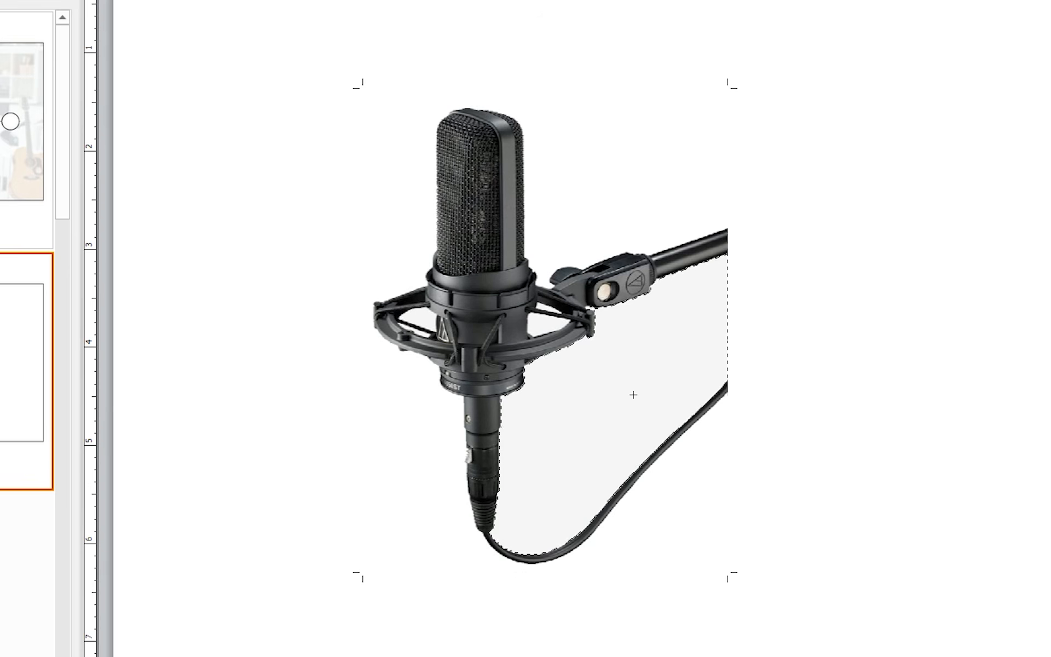
{"action": "left_click", "coordinate": [634, 394]}
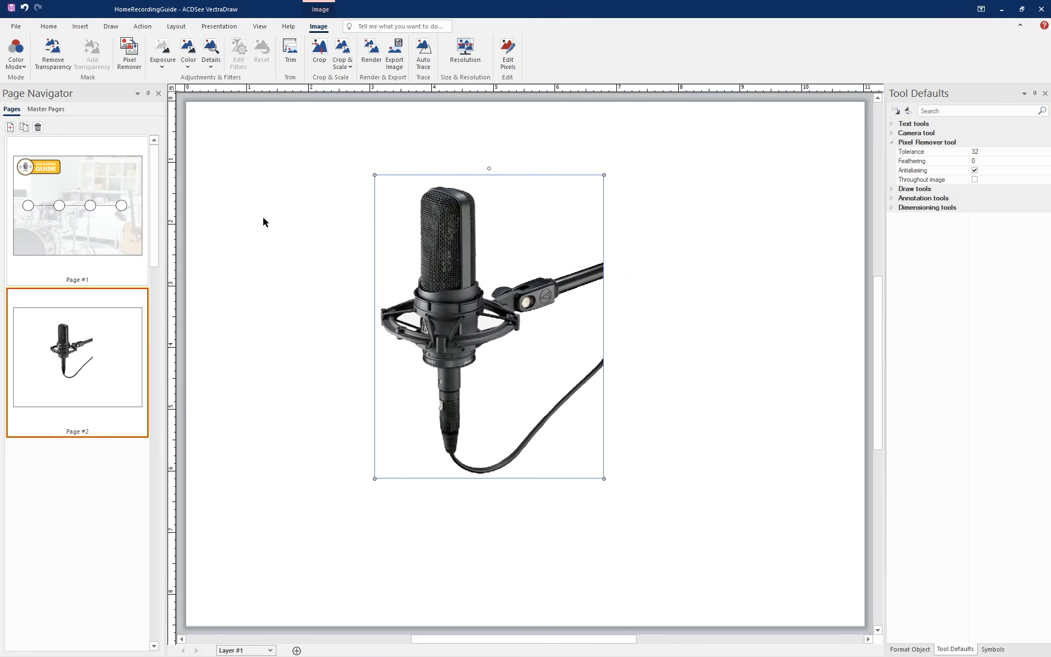
Paste the cut-out microphone onto page 1, scale it down and place it over the first circle
{"action": "left_click", "coordinate": [104, 232]}
{"action": "key", "text": "ctrl+v"}
{"action": "left_click_drag", "start_coordinate": [639, 212], "coordinate": [528, 361]}
{"action": "left_click_drag", "start_coordinate": [466, 408], "coordinate": [254, 338]}
{"action": "left_click_drag", "start_coordinate": [317, 294], "coordinate": [254, 350]}
{"action": "left_click", "coordinate": [335, 312]}
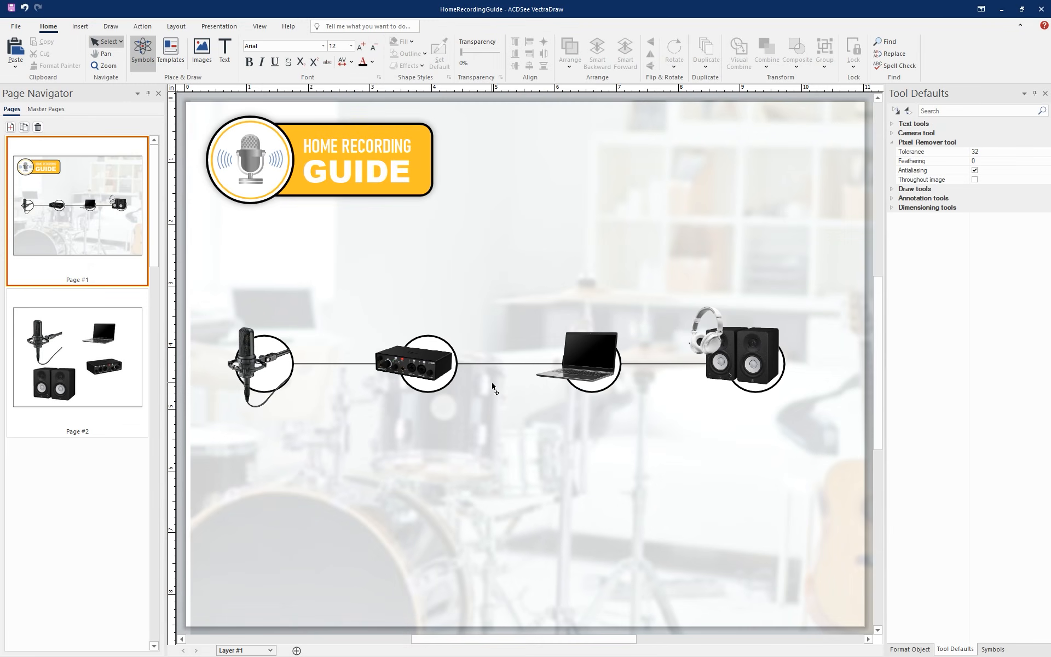
Draw a small circle just above the microphone image on page 1
{"action": "left_click", "coordinate": [110, 26]}
{"action": "left_click", "coordinate": [52, 66]}
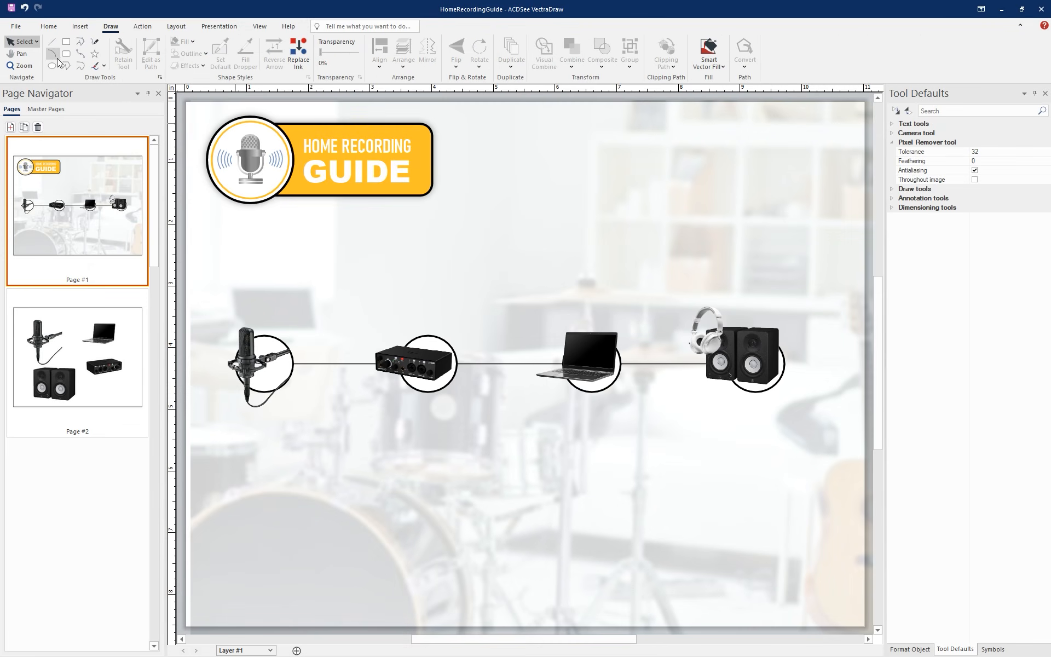
{"action": "left_click_drag", "start_coordinate": [217, 298], "coordinate": [230, 309]}
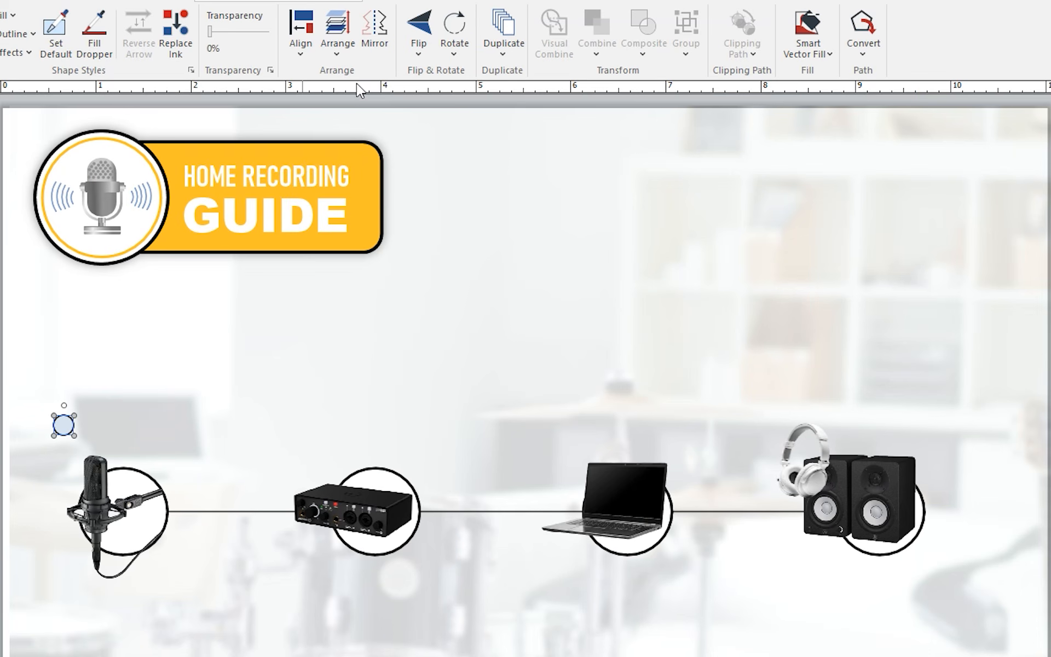
Add a horizontal guideline above the equipment row and place copies of the small circle above the audio interface, laptop and speakers
{"action": "left_click_drag", "start_coordinate": [361, 410], "coordinate": [363, 438]}
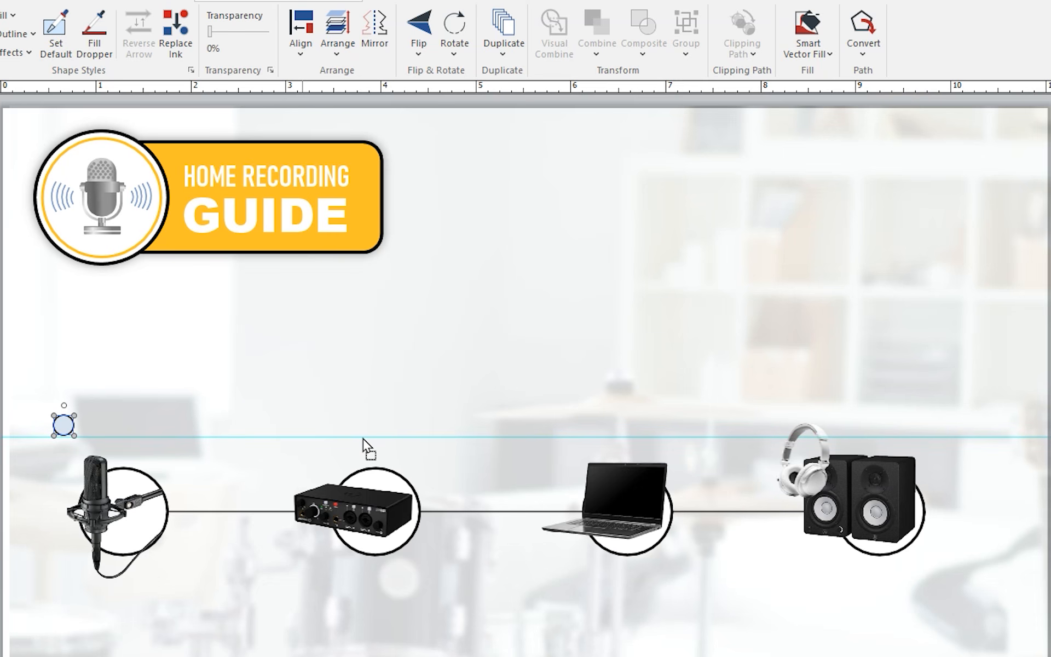
{"action": "left_click_drag", "start_coordinate": [225, 311], "coordinate": [457, 311]}
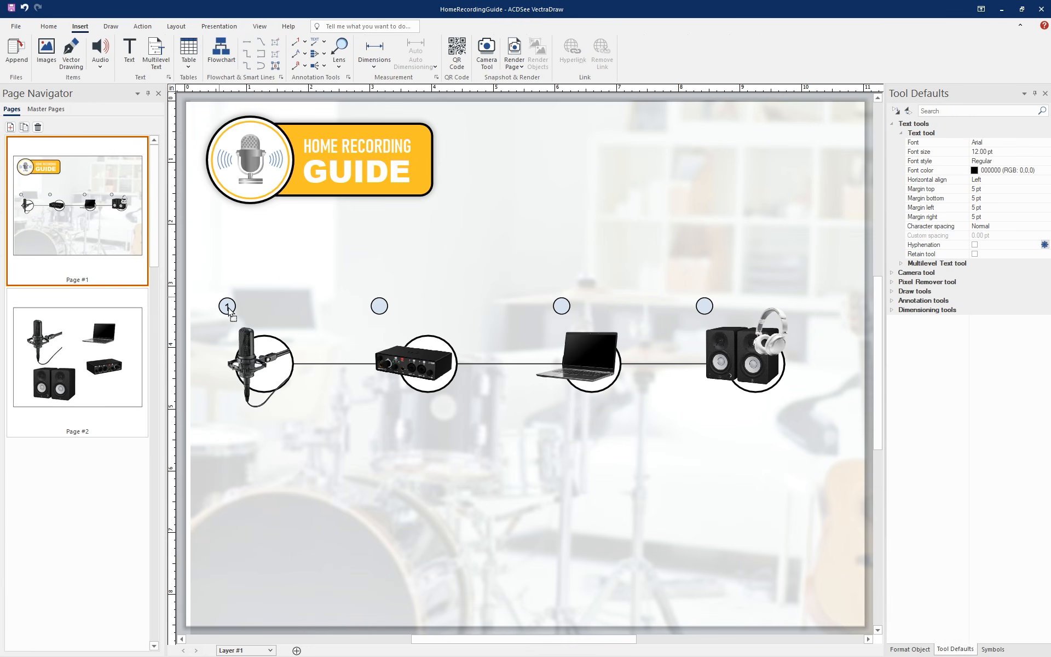
{"action": "left_click_drag", "start_coordinate": [231, 299], "coordinate": [529, 356]}
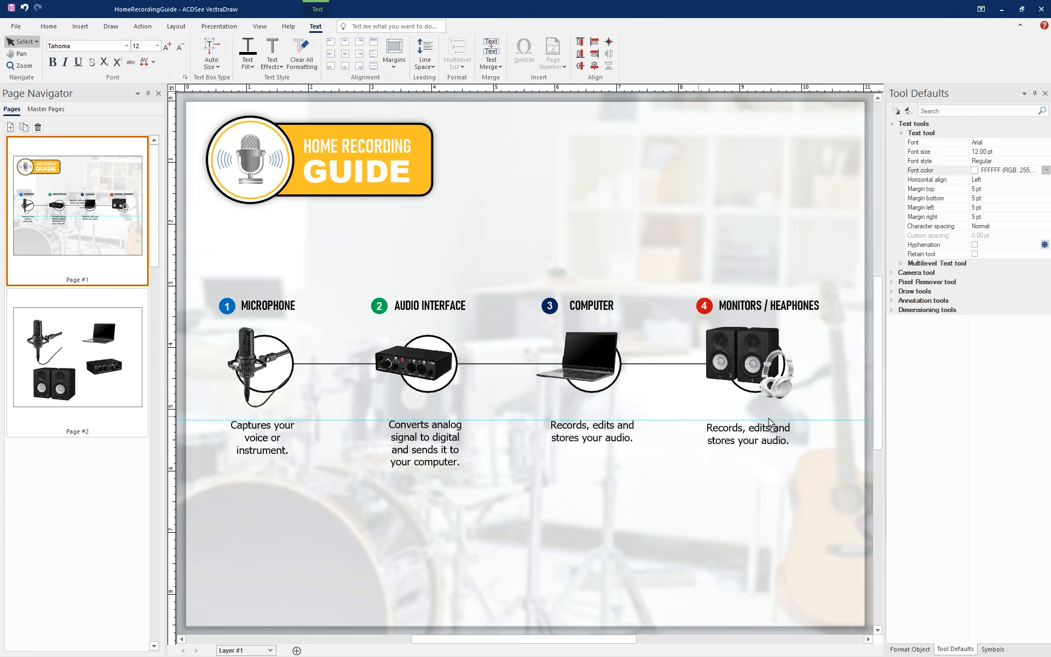
Replace the caption under the monitors with "Allows you to hear your audio clearly."
{"action": "left_click_drag", "start_coordinate": [801, 437], "coordinate": [807, 437]}
{"action": "double_click", "coordinate": [796, 437]}
{"action": "key", "text": "ctrl+a"}
{"action": "type", "text": "Allows you to hear your audio clearly."}
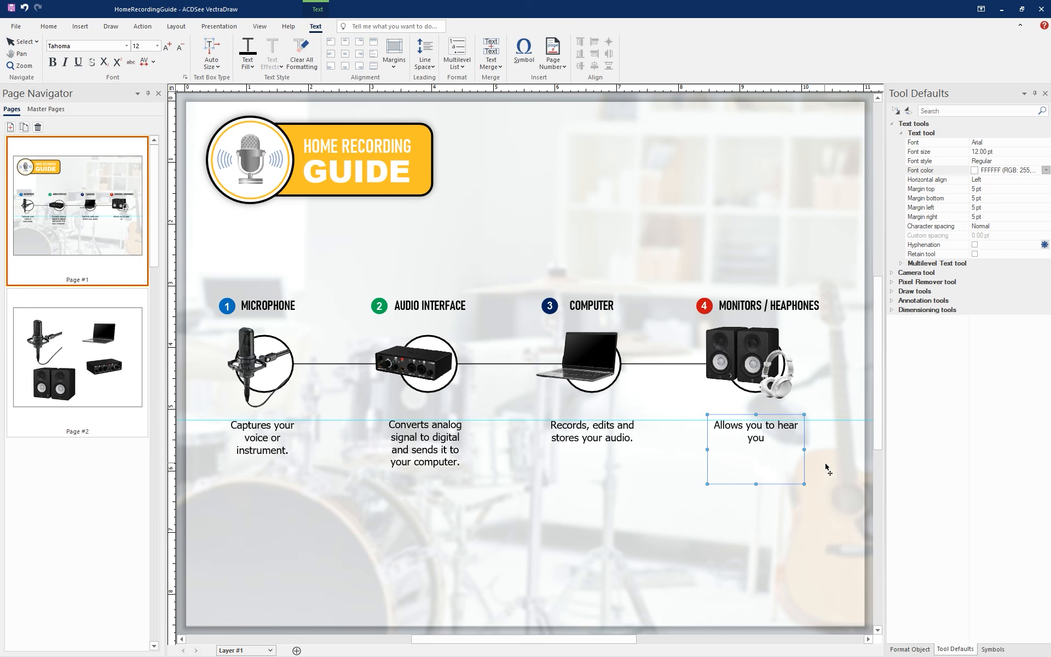
{"action": "left_click", "coordinate": [779, 517]}
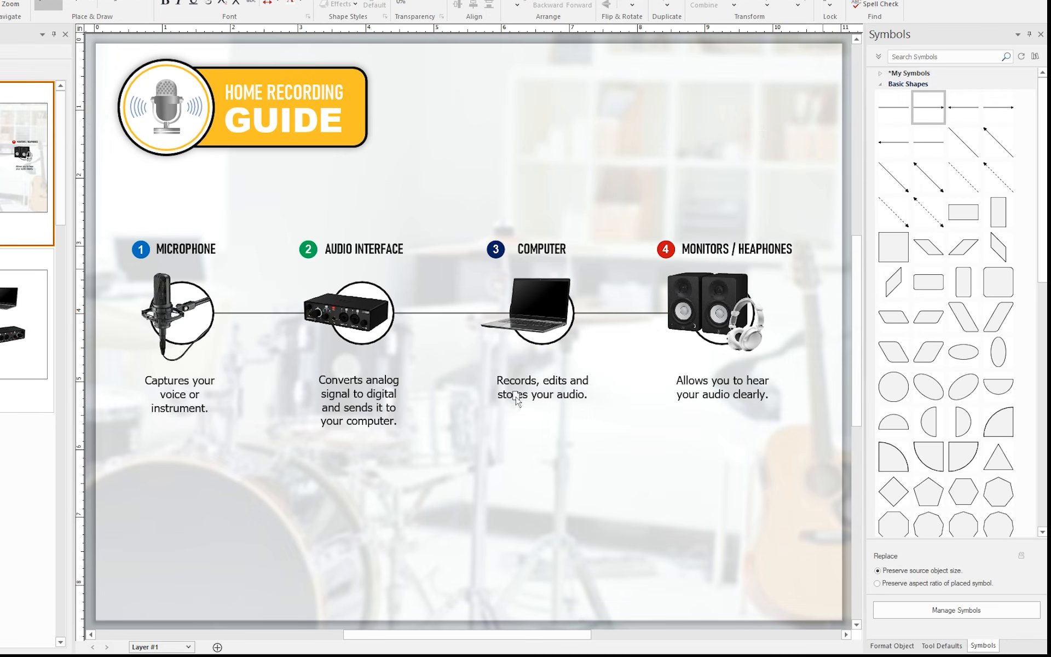
Place a short right-pointing arrow below the captions and give it a blue outline 5 pt wide
{"action": "left_click", "coordinate": [359, 476]}
{"action": "left_click_drag", "start_coordinate": [472, 478], "coordinate": [355, 492]}
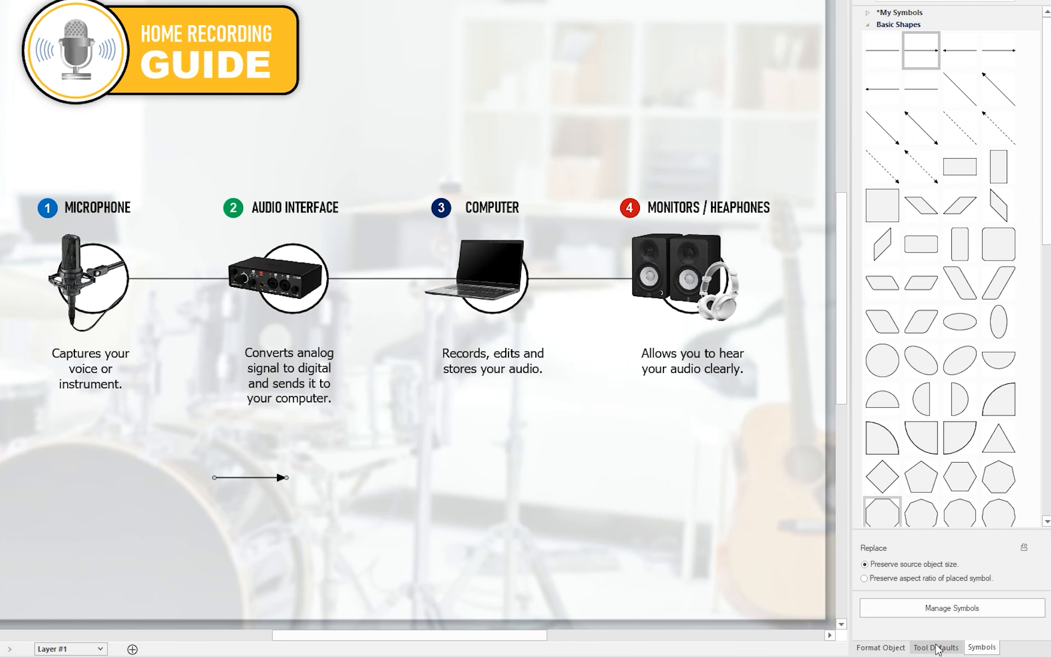
{"action": "left_click", "coordinate": [941, 646]}
{"action": "left_click", "coordinate": [881, 647]}
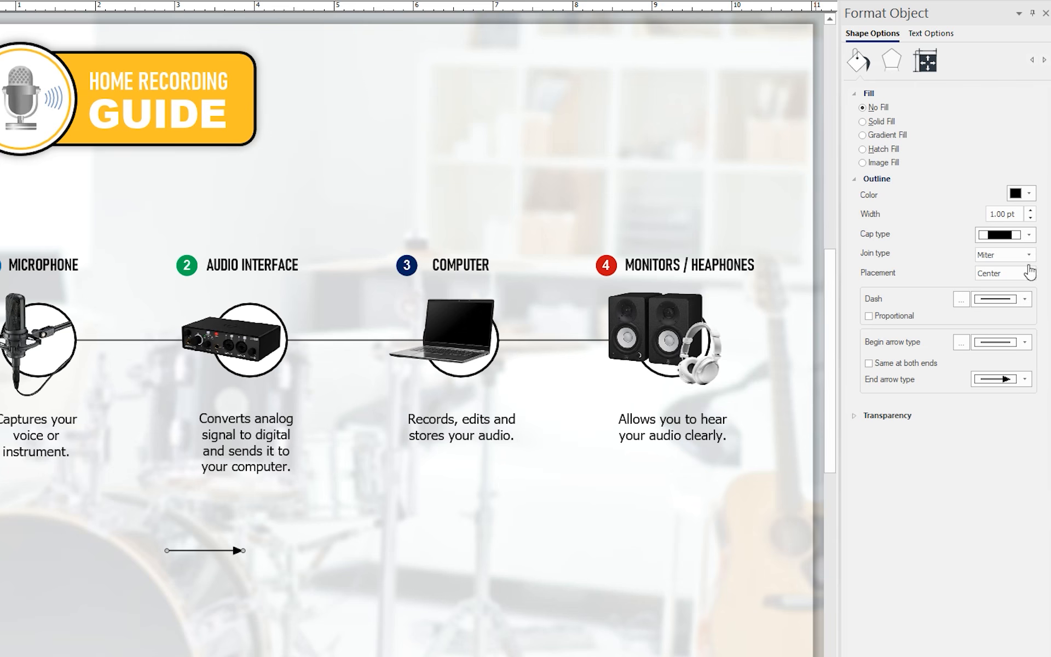
{"action": "left_click", "coordinate": [1028, 140]}
{"action": "left_click", "coordinate": [1010, 224]}
{"action": "left_click_drag", "start_coordinate": [1020, 215], "coordinate": [979, 218]}
{"action": "type", "text": "10"}
{"action": "key", "text": "Return"}
{"action": "type", "text": "5"}
{"action": "key", "text": "Return"}
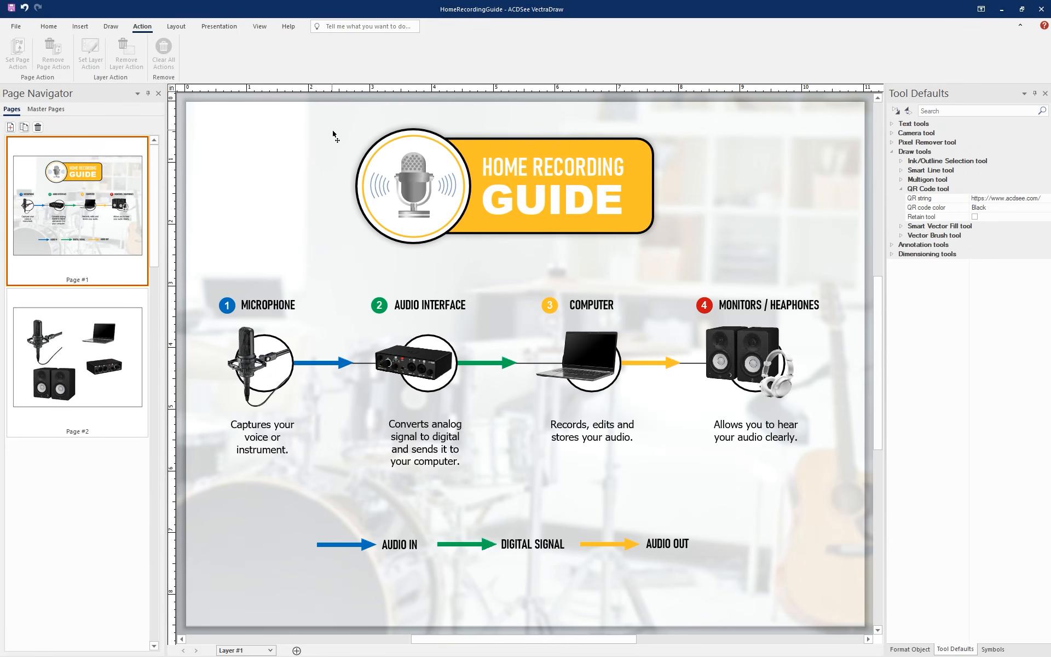
Hide page 2, which holds the source equipment images
{"action": "left_click", "coordinate": [95, 313]}
{"action": "right_click", "coordinate": [88, 314]}
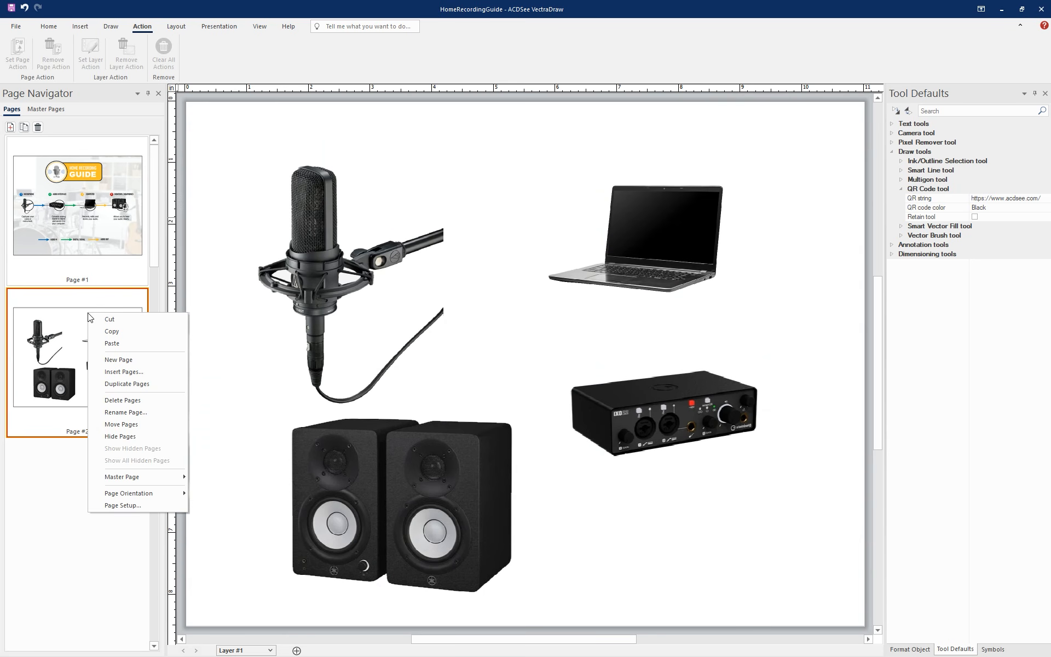
{"action": "left_click", "coordinate": [127, 436]}
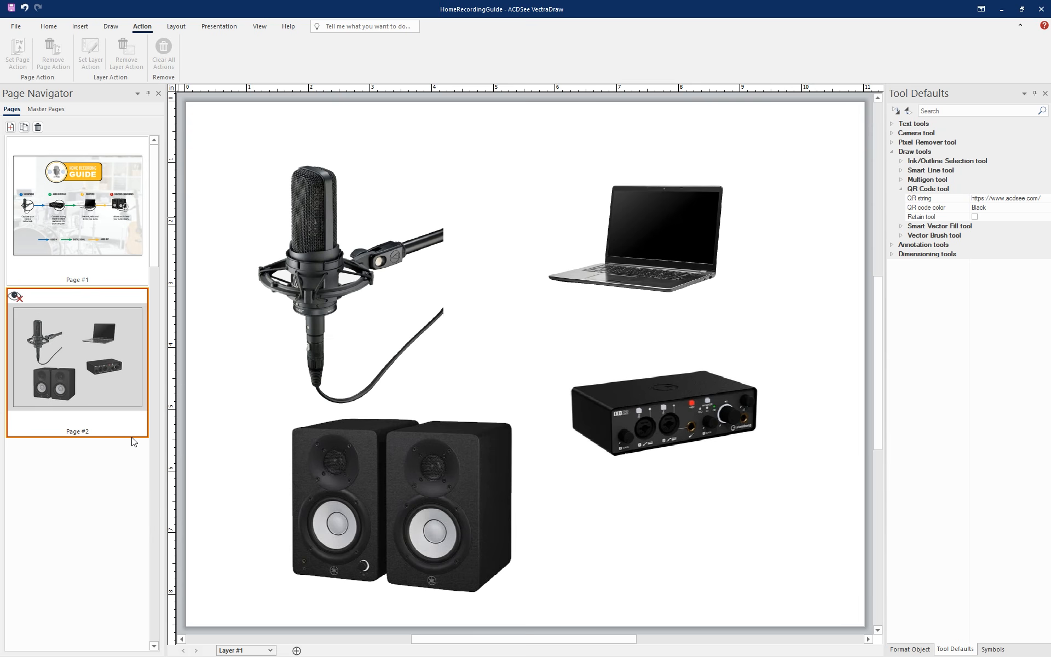
Duplicate page 1 and delete the equipment flow and arrow legend from the copy, keeping the logo and background
{"action": "left_click", "coordinate": [104, 217]}
{"action": "left_click", "coordinate": [24, 127]}
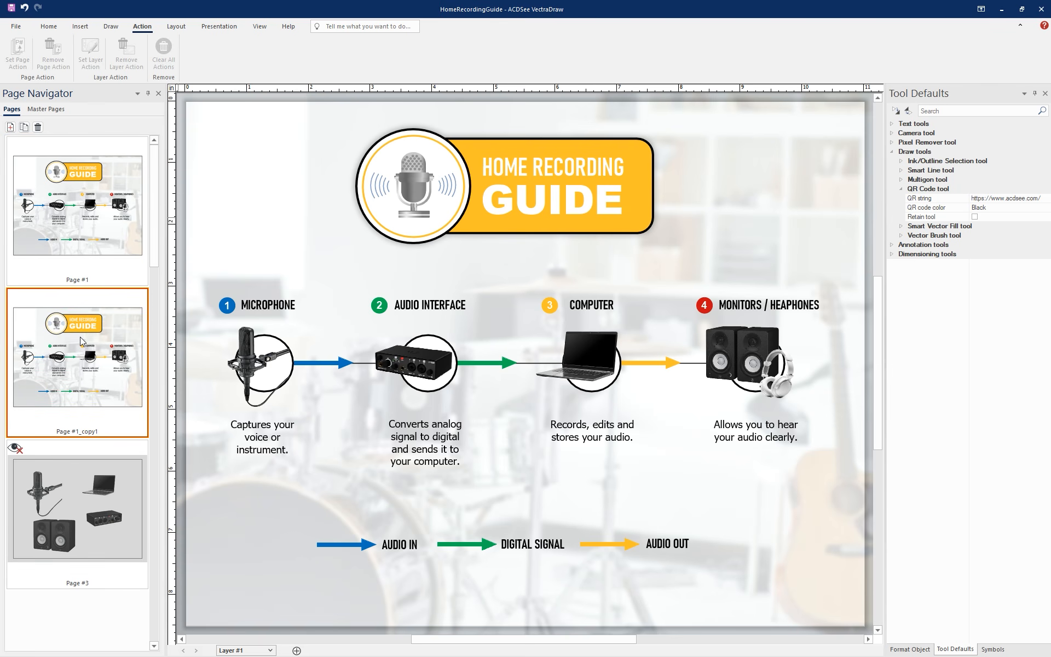
{"action": "left_click_drag", "start_coordinate": [831, 582], "coordinate": [208, 285]}
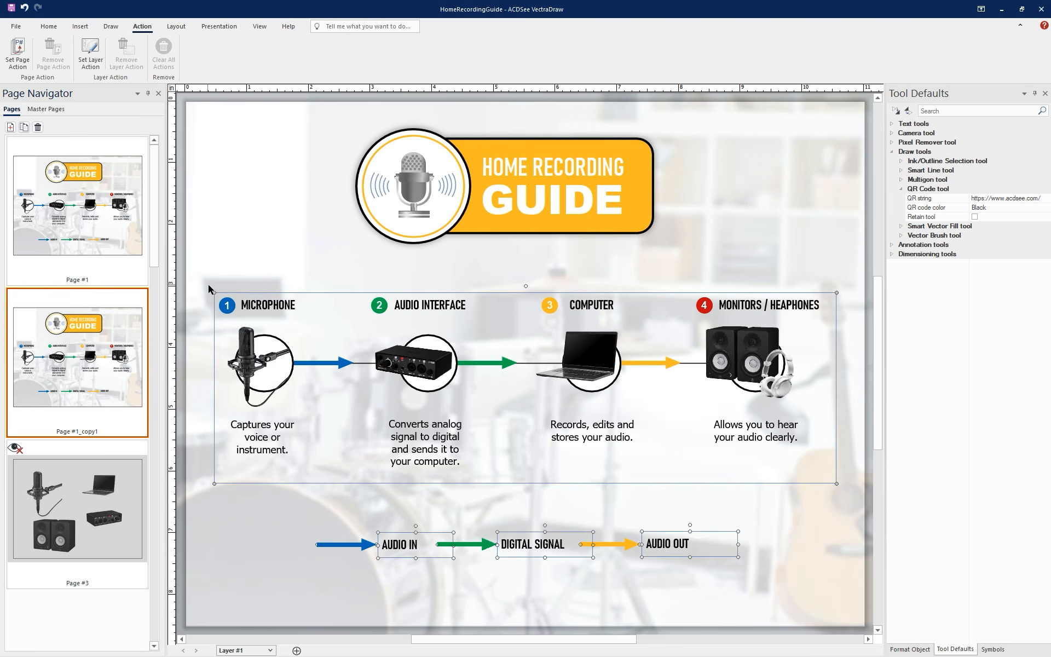
{"action": "key", "text": "Delete"}
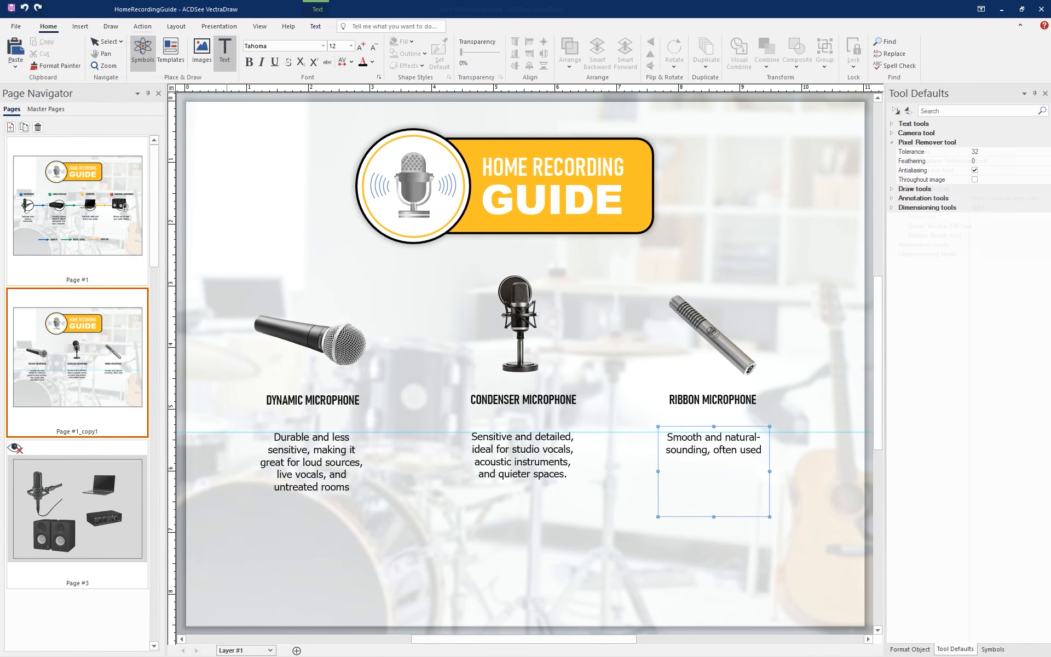
Complete the ribbon microphone's description with "for instruments, vocals, and warmer vintage-style recordings."
{"action": "type", "text": "for instruments"}
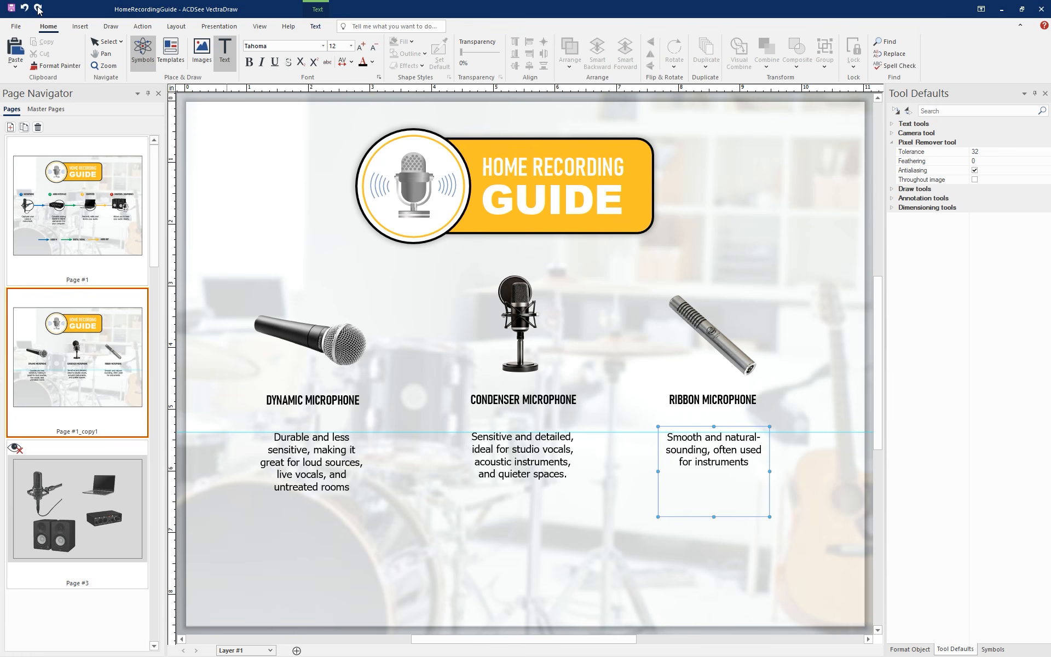
{"action": "type", "text": ", vocals, and warmer vintage-style recordings."}
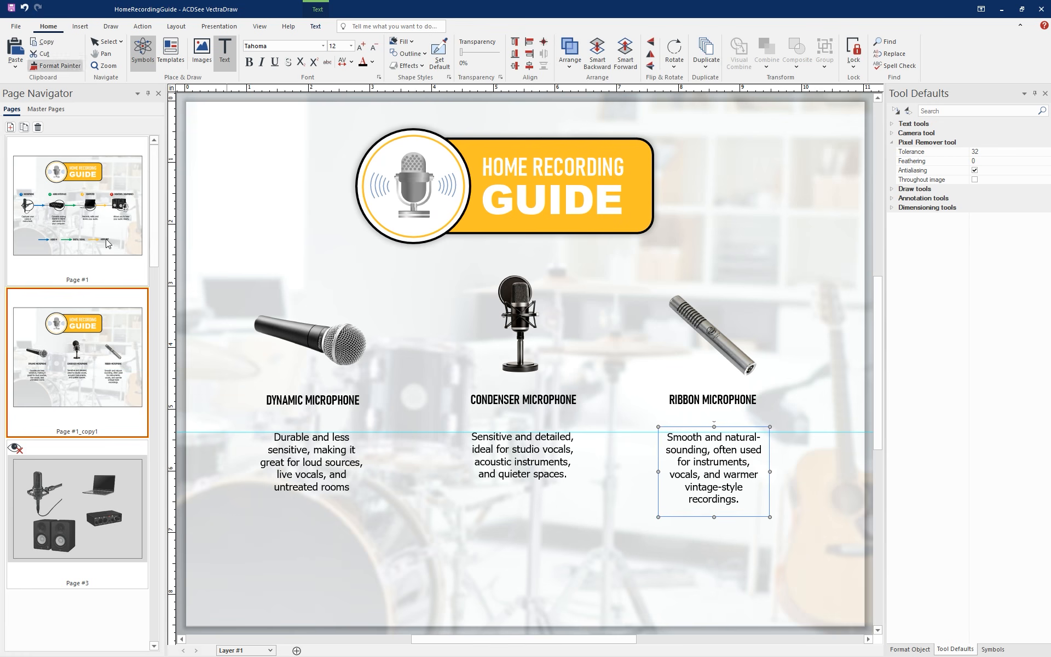
Group the microphone image with its circle on page 1
{"action": "left_click", "coordinate": [91, 214]}
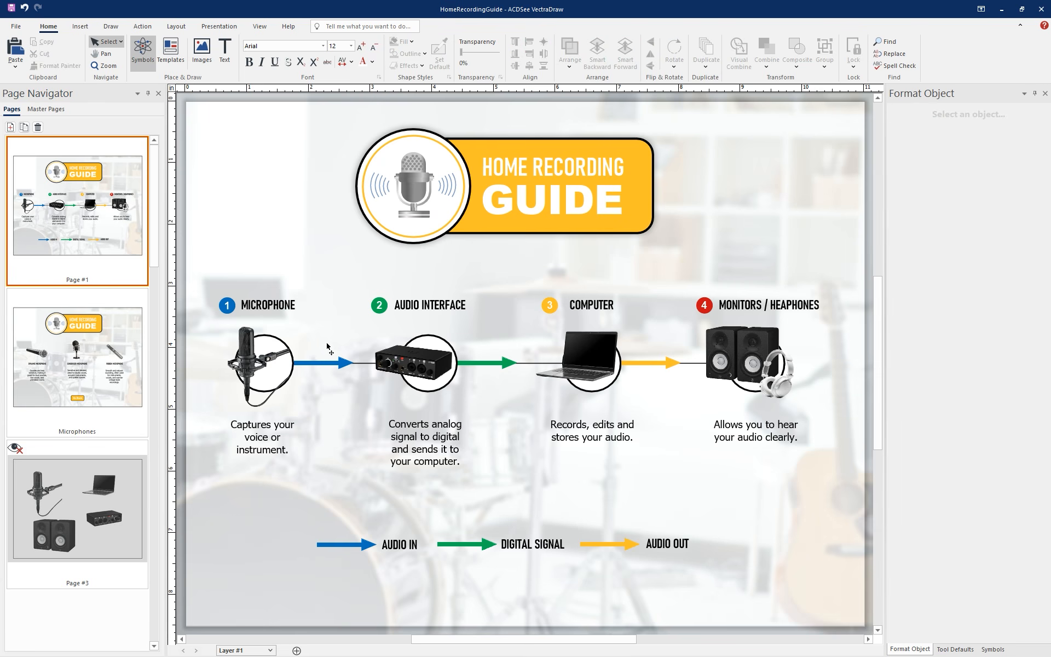
{"action": "left_click", "coordinate": [247, 354]}
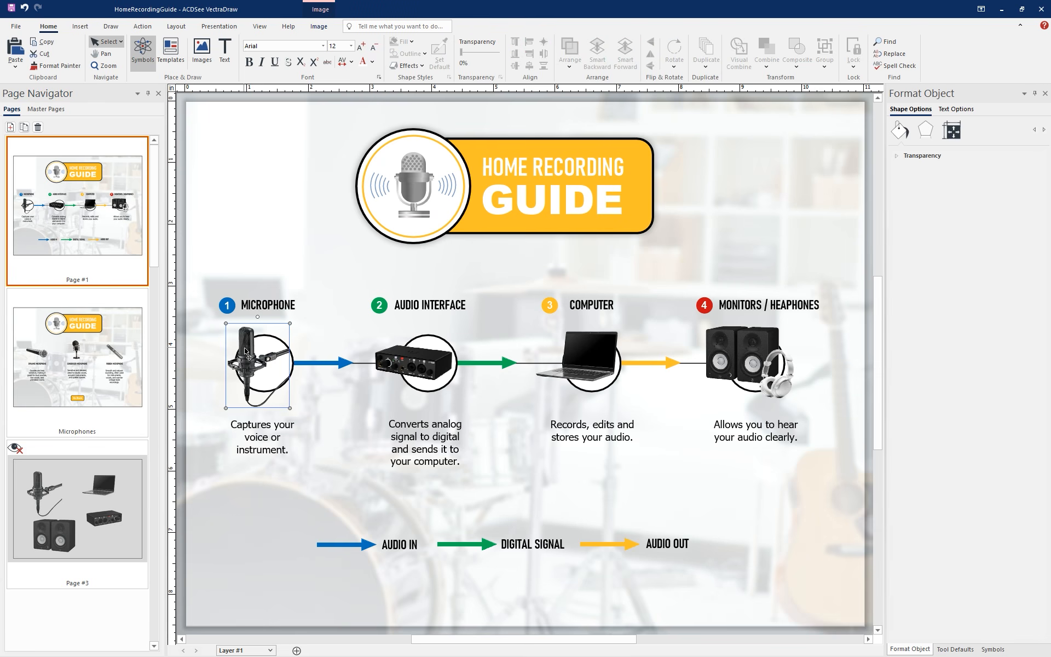
{"action": "left_click", "coordinate": [294, 382], "text": "shift"}
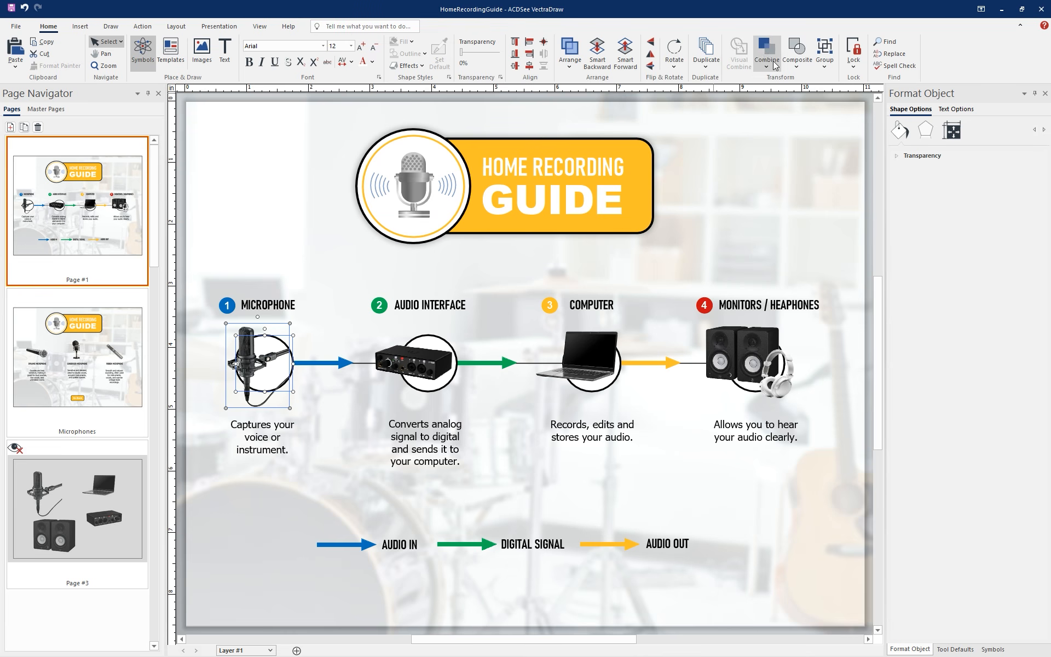
{"action": "left_click", "coordinate": [821, 54]}
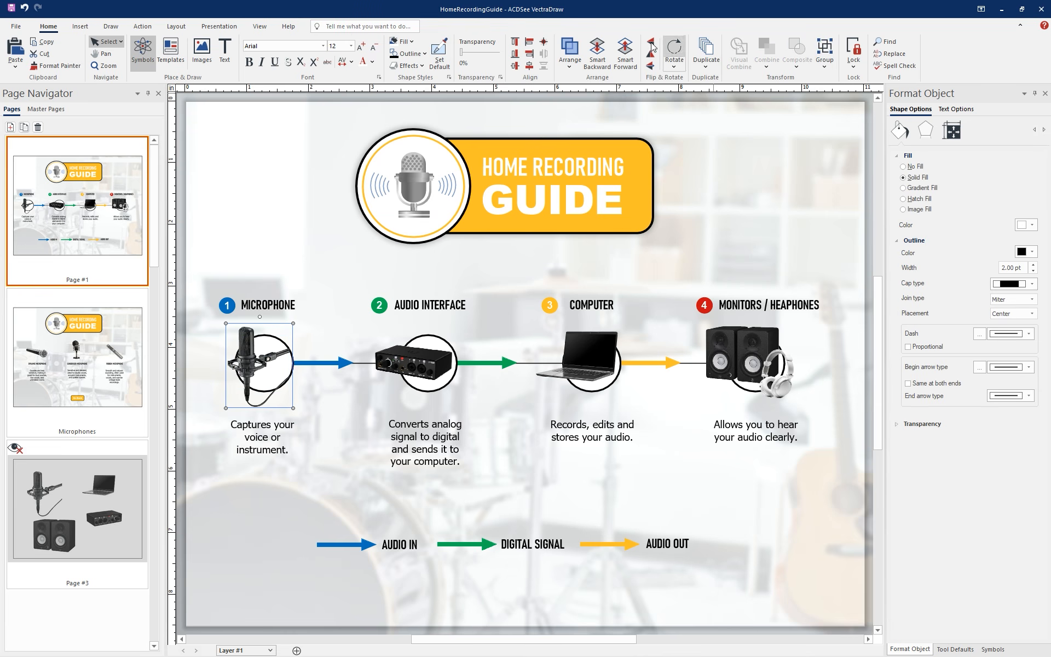
Assign the grouped microphone a page action that navigates to the Microphones page
{"action": "left_click", "coordinate": [153, 29]}
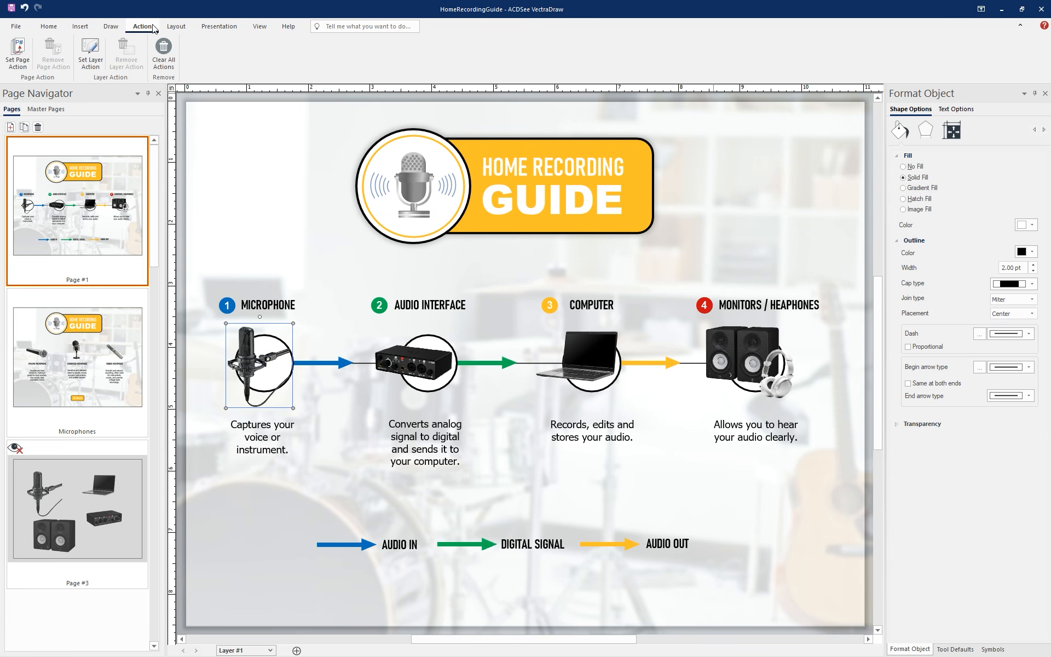
{"action": "left_click", "coordinate": [18, 48]}
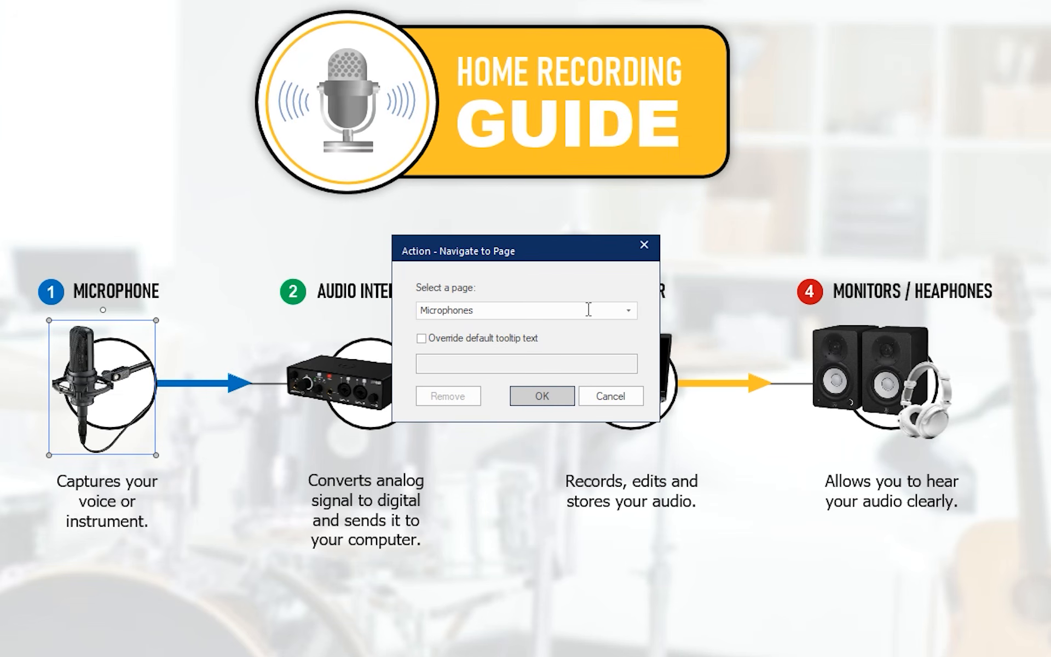
{"action": "left_click", "coordinate": [632, 315]}
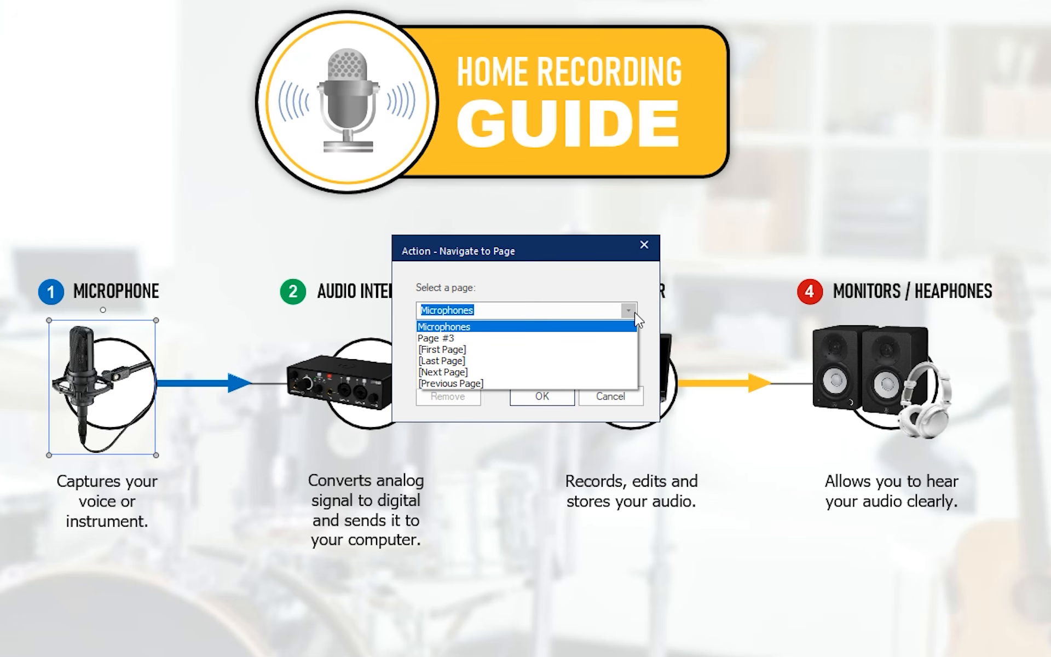
{"action": "left_click", "coordinate": [630, 327]}
{"action": "left_click", "coordinate": [564, 395]}
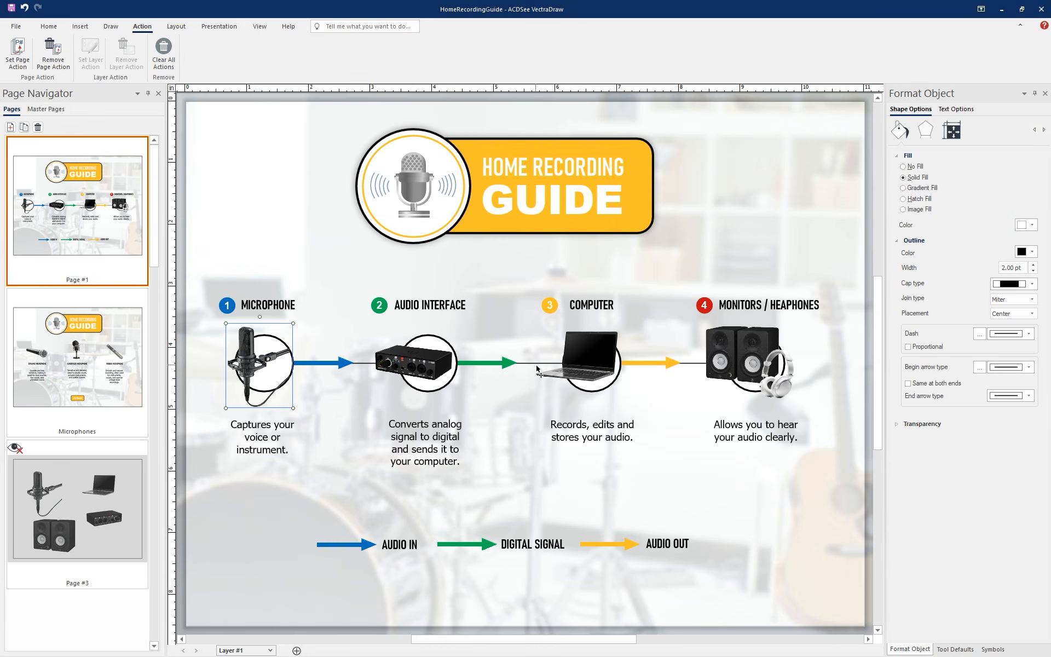
Assign the Go Back button on the Microphones page a page action that returns to page 1
{"action": "left_click", "coordinate": [115, 372]}
{"action": "left_click", "coordinate": [526, 577]}
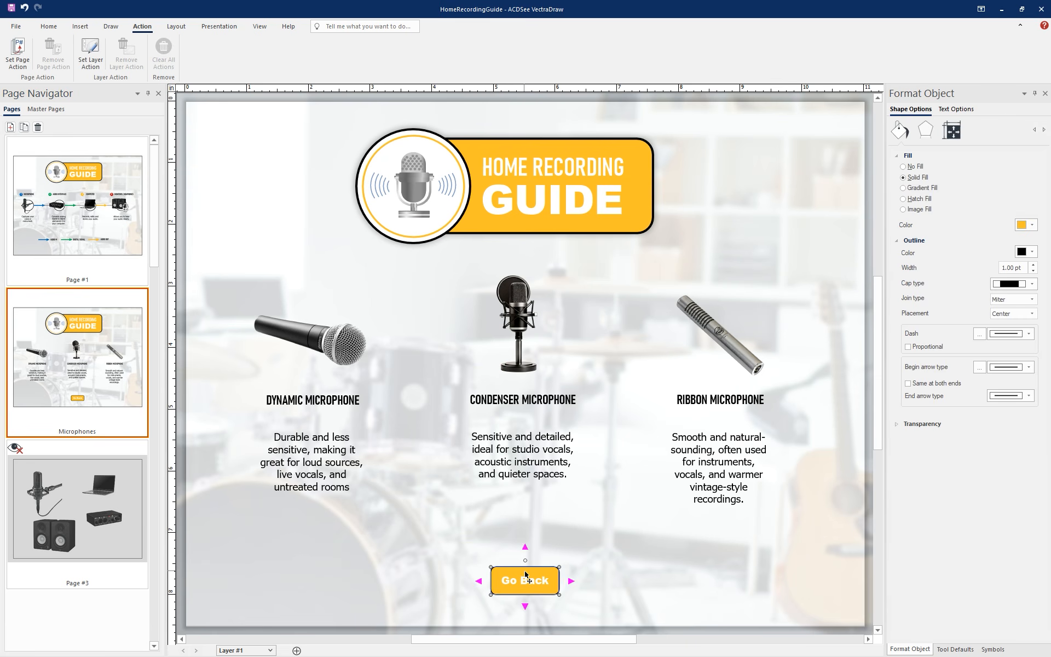
{"action": "left_click", "coordinate": [18, 52]}
{"action": "left_click", "coordinate": [533, 369]}
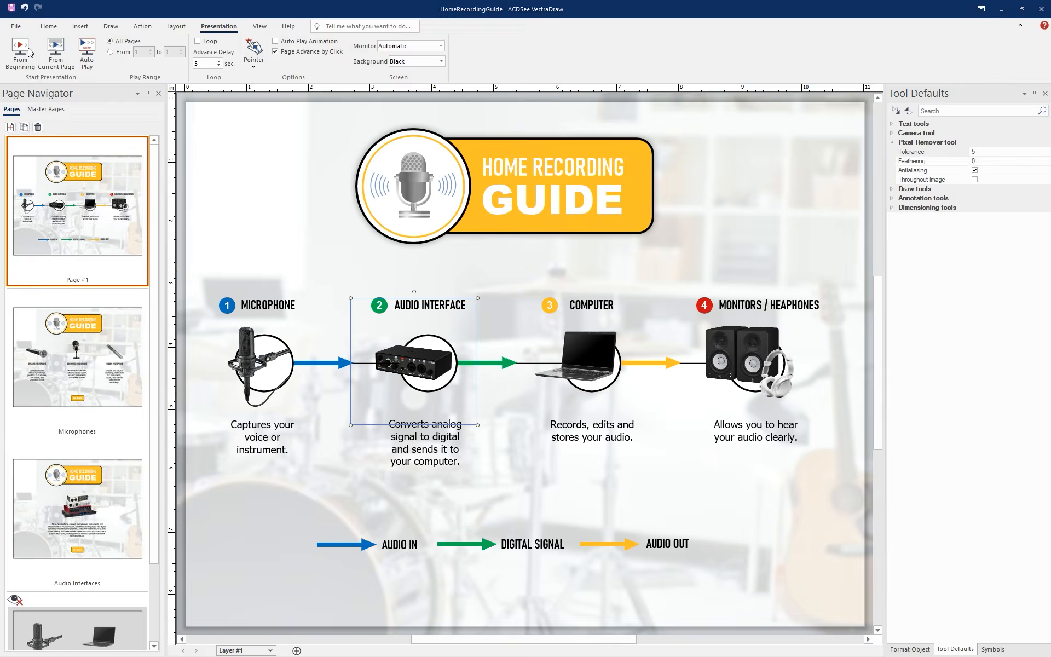
Run the presentation from the beginning, test the microphone, audio interface and Go Back links, and exit it
{"action": "left_click", "coordinate": [25, 68]}
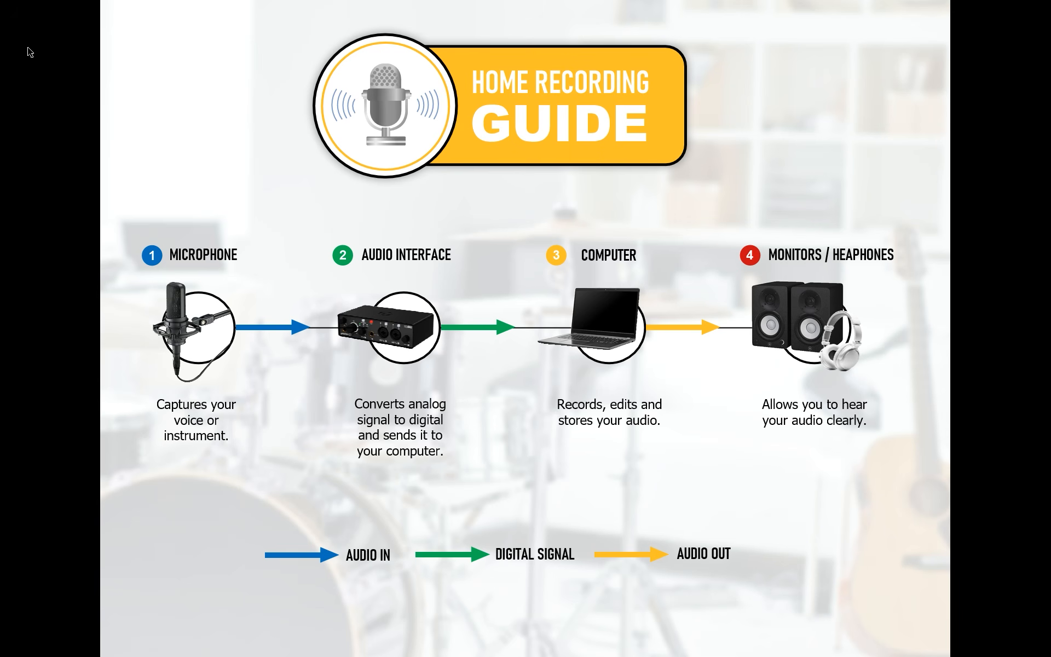
{"action": "left_click", "coordinate": [215, 343]}
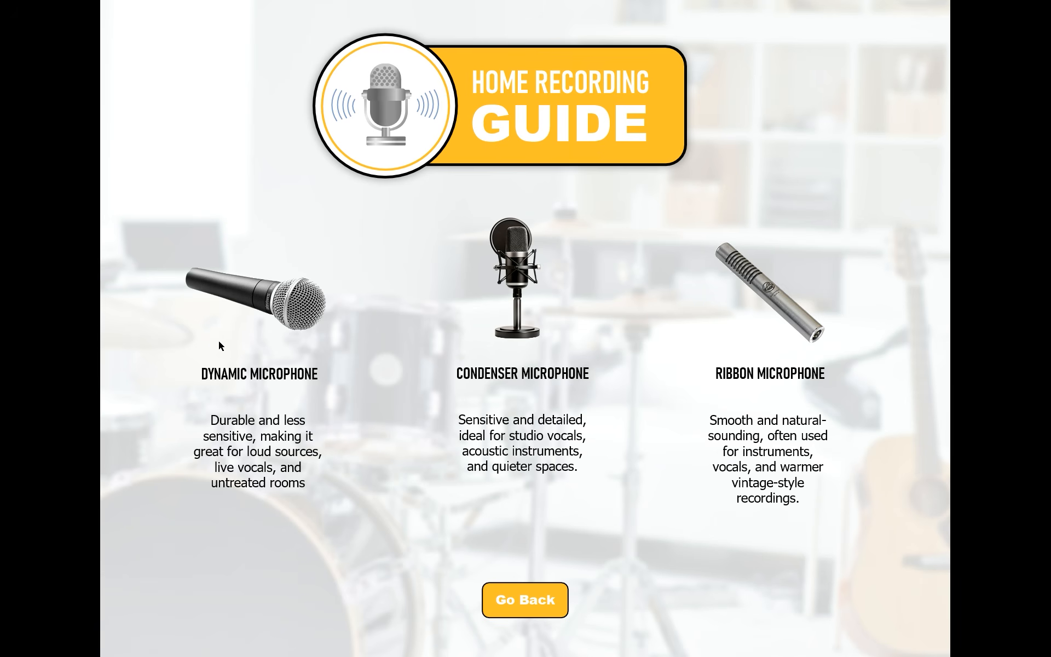
{"action": "left_click", "coordinate": [525, 606]}
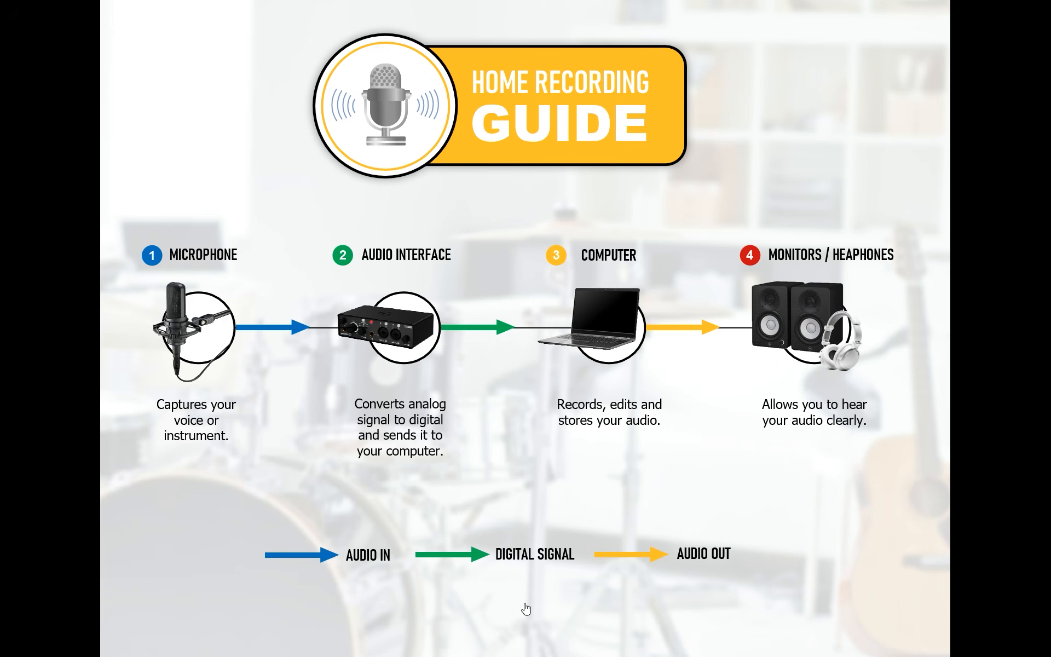
{"action": "left_click", "coordinate": [402, 332]}
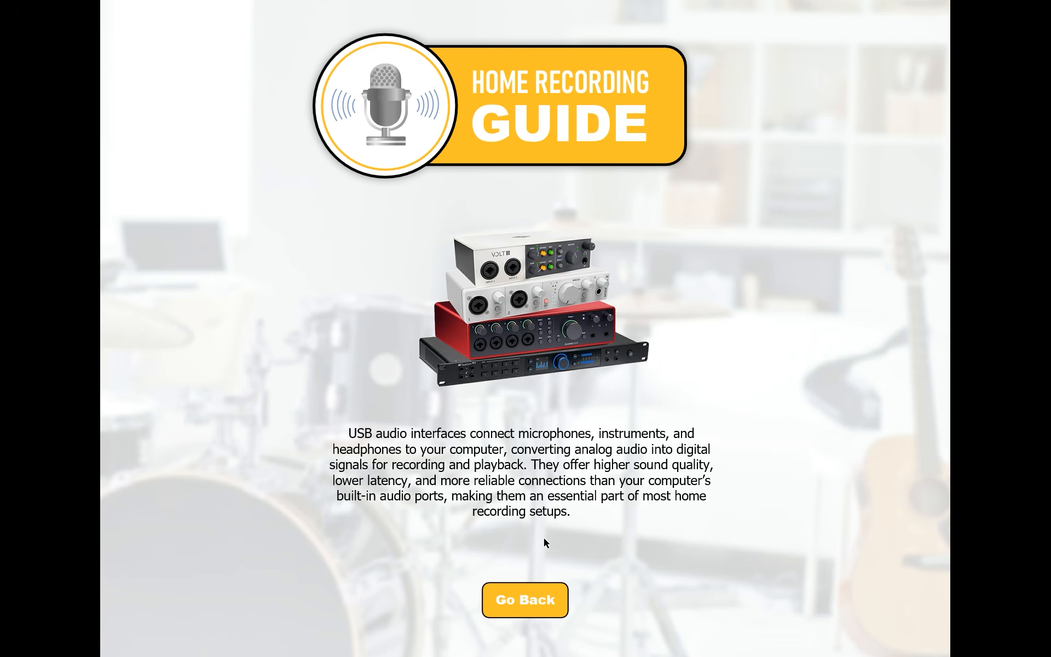
{"action": "left_click", "coordinate": [536, 605]}
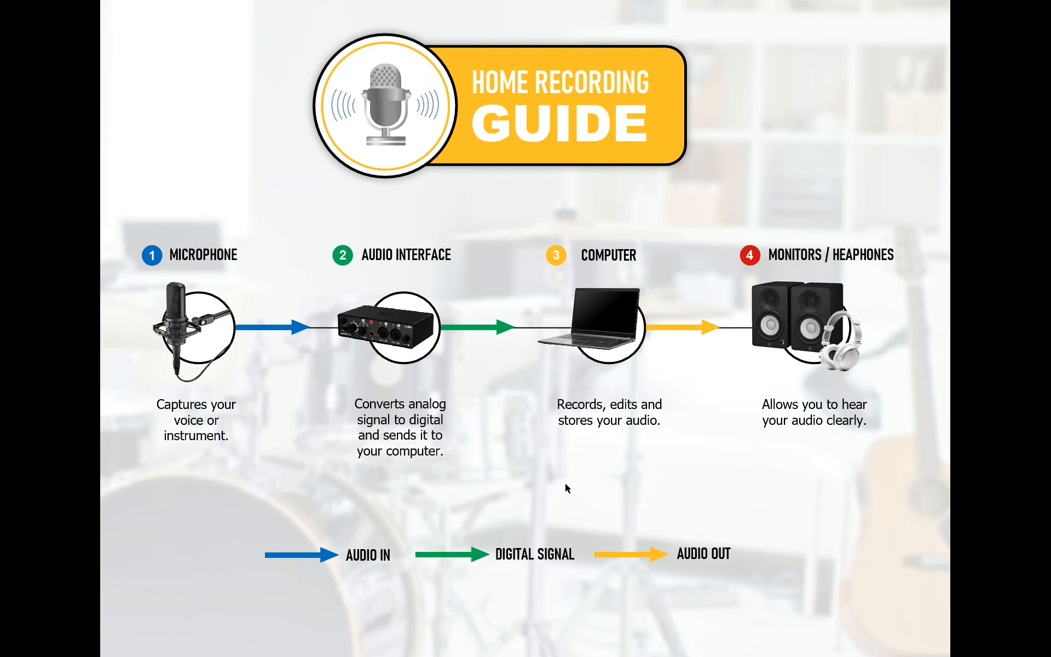
{"action": "key", "text": "Escape"}
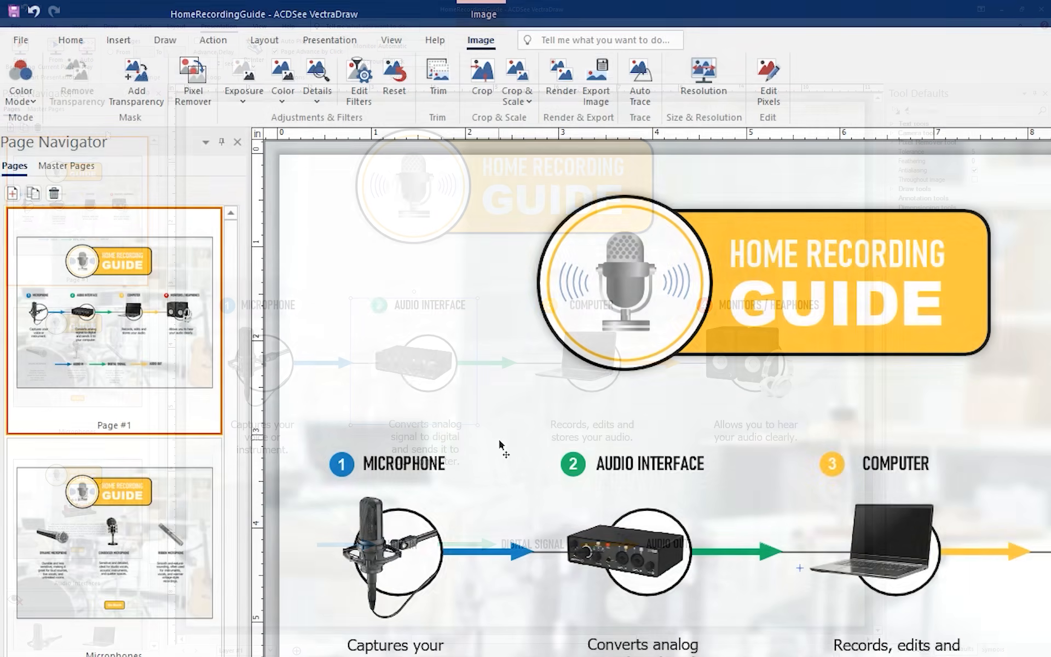
Save the document and prepare an export named HomeRecordingGuide with PDF - Adobe Acrobat as the file type
{"action": "left_click", "coordinate": [13, 12]}
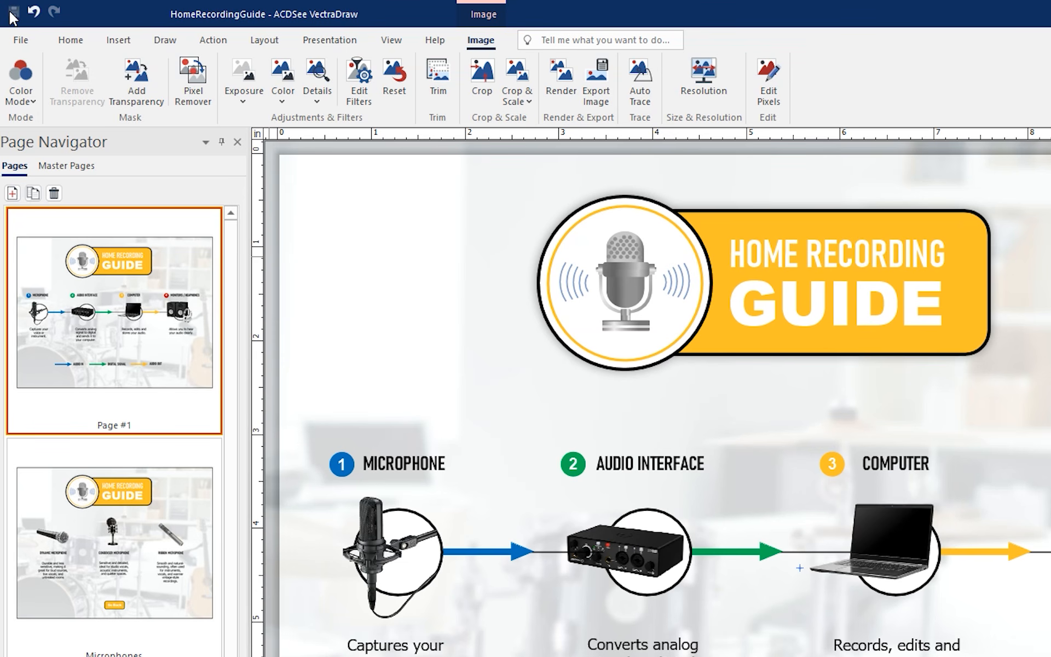
{"action": "left_click", "coordinate": [21, 39]}
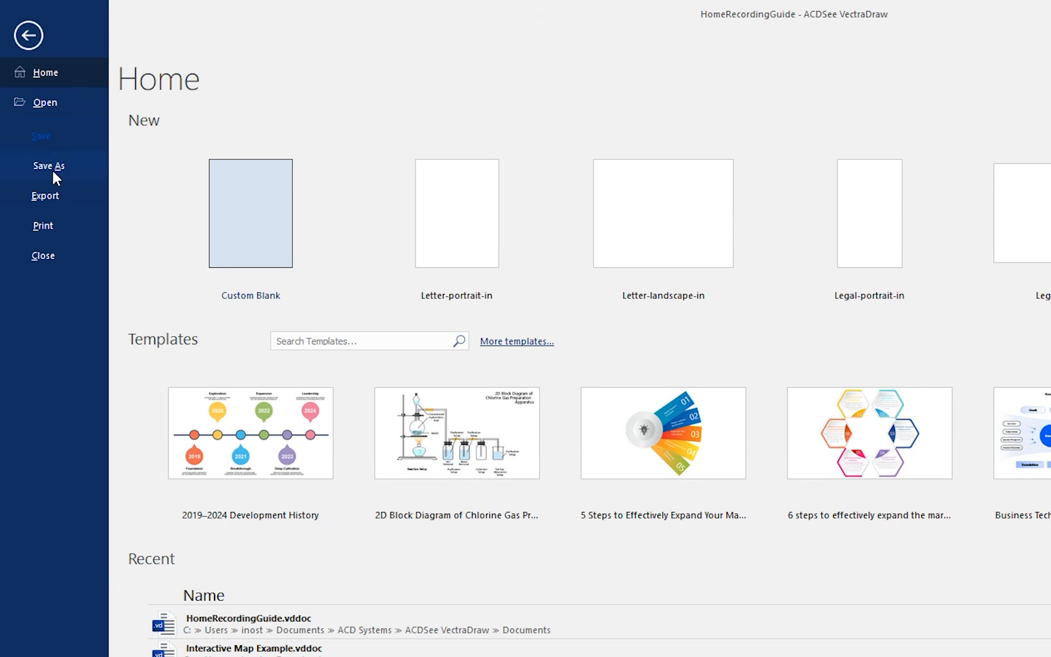
{"action": "left_click", "coordinate": [52, 170]}
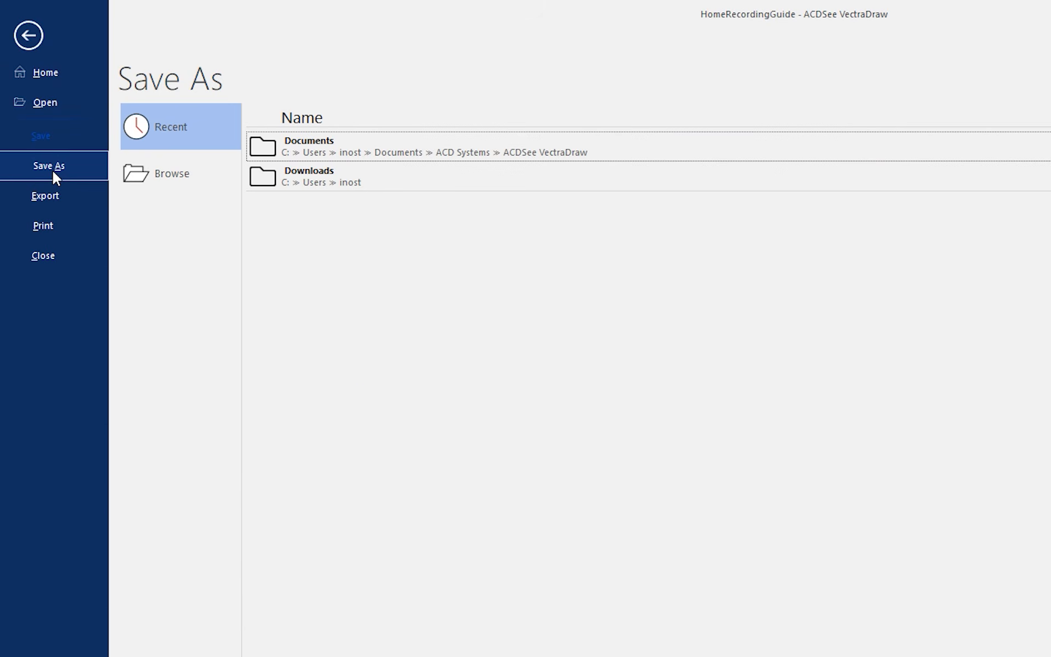
{"action": "left_click", "coordinate": [81, 203]}
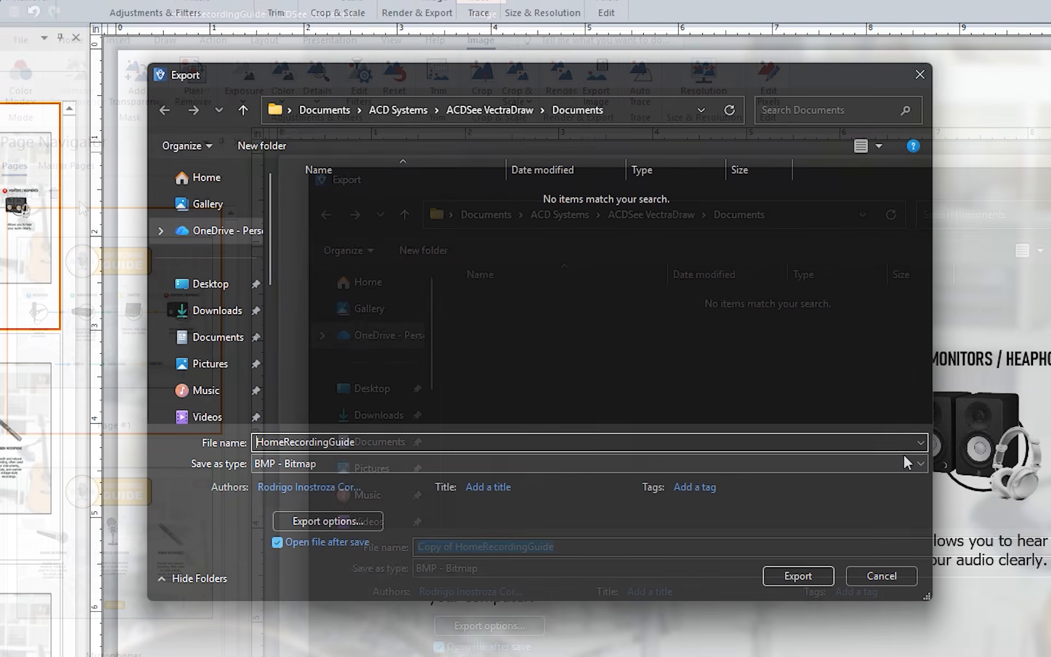
{"action": "left_click", "coordinate": [914, 464]}
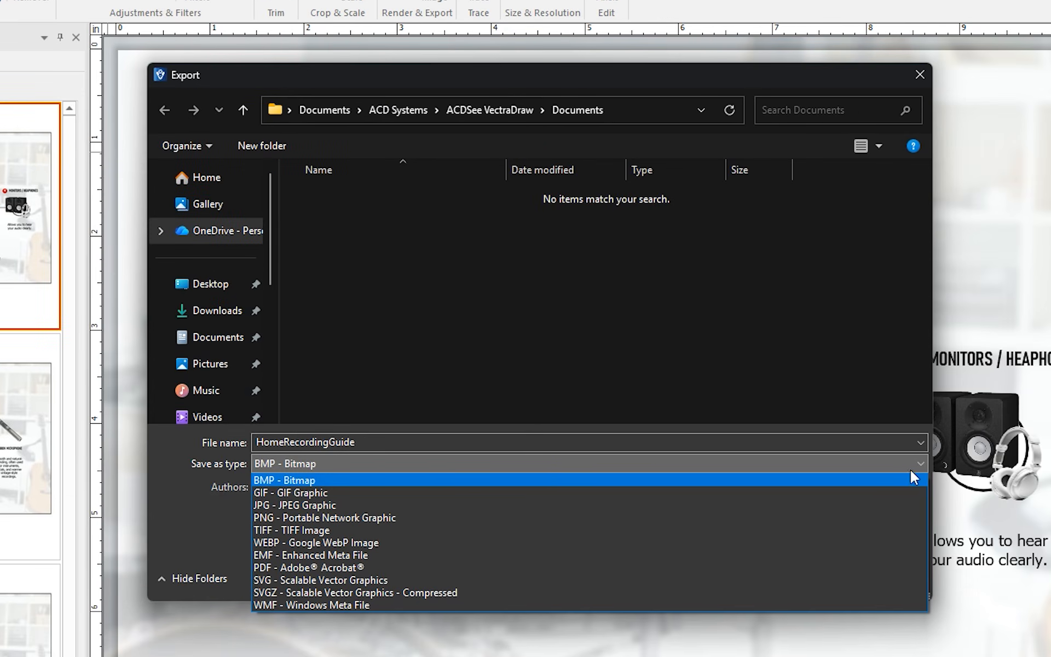
{"action": "left_click", "coordinate": [896, 567]}
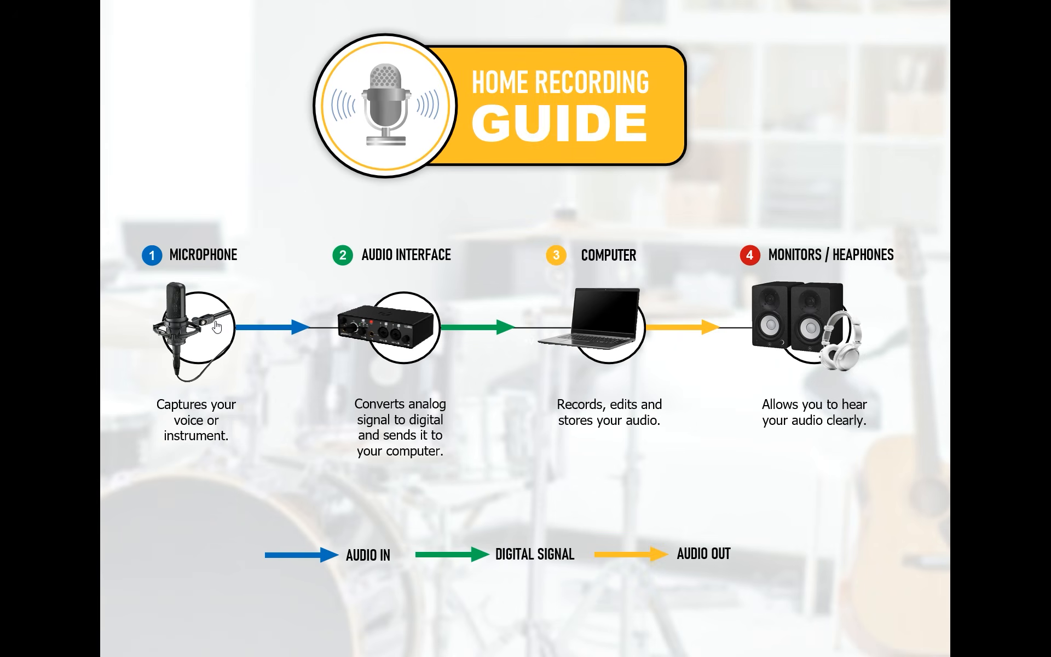
Test the presentation's microphone and audio interface links again, going back to the main page from each detail page
{"action": "left_click", "coordinate": [217, 327]}
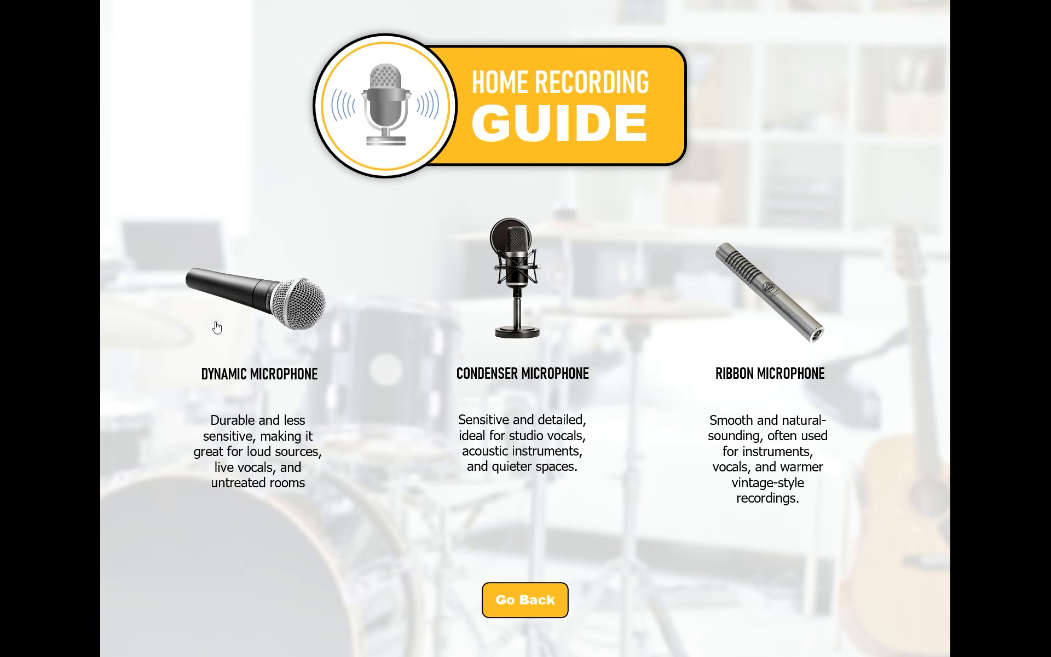
{"action": "left_click", "coordinate": [498, 591]}
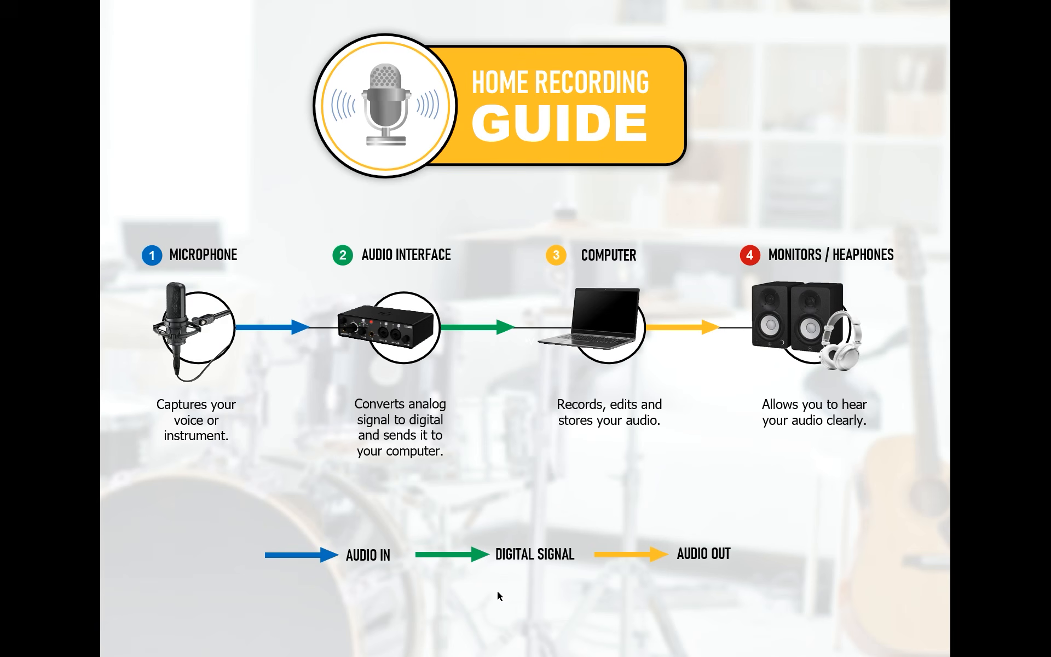
{"action": "left_click", "coordinate": [408, 346]}
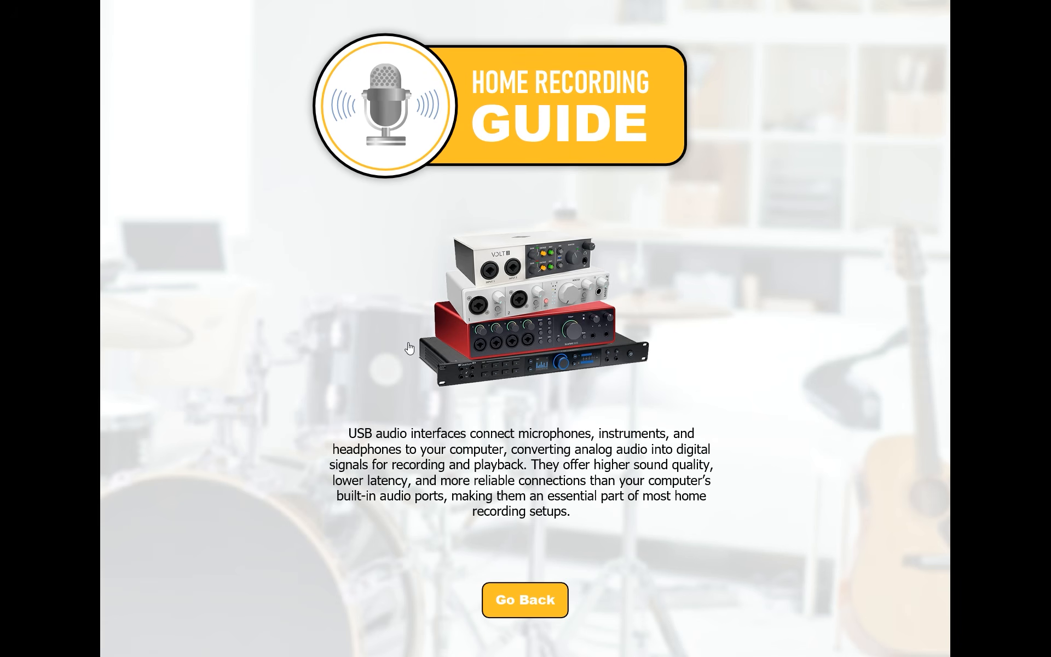
{"action": "left_click", "coordinate": [521, 610]}
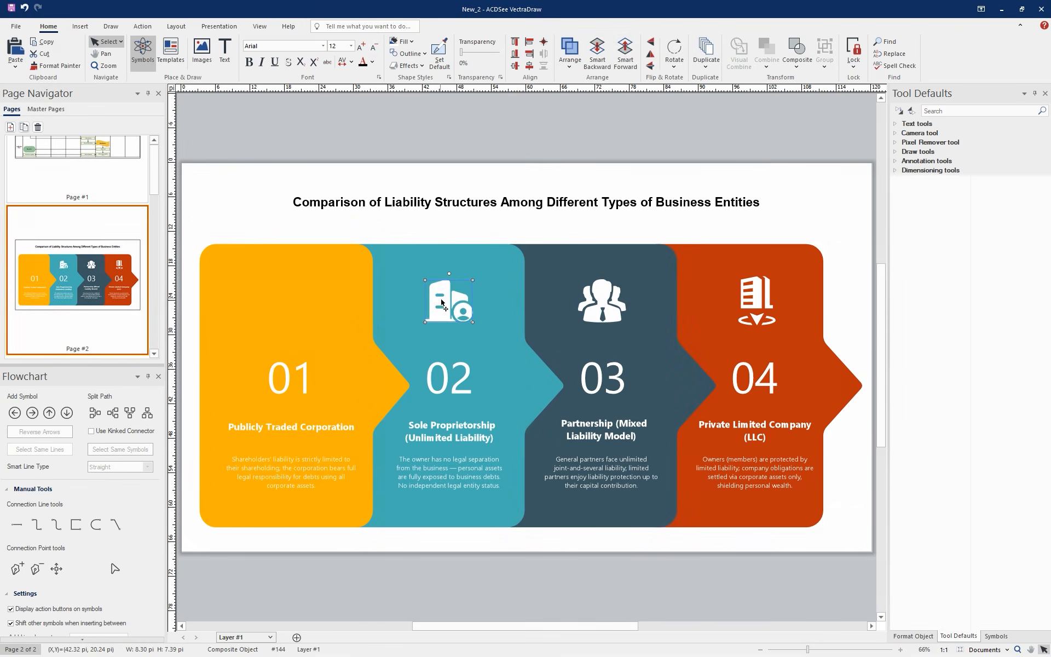
Delete the icons above the numbers 01 to 04 in the liability structures comparison on page 2
{"action": "key", "text": "Delete"}
{"action": "left_click", "coordinate": [601, 304]}
{"action": "key", "text": "Delete"}
{"action": "left_click", "coordinate": [756, 300]}
{"action": "key", "text": "Delete"}
Move the numbers 01, 02, 03 and 04 together up toward the upper part of their coloured panels
{"action": "left_click", "coordinate": [754, 379]}
{"action": "left_click", "coordinate": [603, 379], "text": "shift"}
{"action": "left_click", "coordinate": [449, 380], "text": "shift"}
{"action": "left_click", "coordinate": [296, 377], "text": "shift"}
{"action": "key", "text": "Up"}
{"action": "key", "text": "Up"}
{"action": "key", "text": "Up"}
{"action": "key", "text": "Up"}
{"action": "key", "text": "Up"}
{"action": "key", "text": "Up"}
{"action": "key", "text": "Up"}
{"action": "key", "text": "Up"}
{"action": "key", "text": "Up"}
{"action": "key", "text": "Up"}
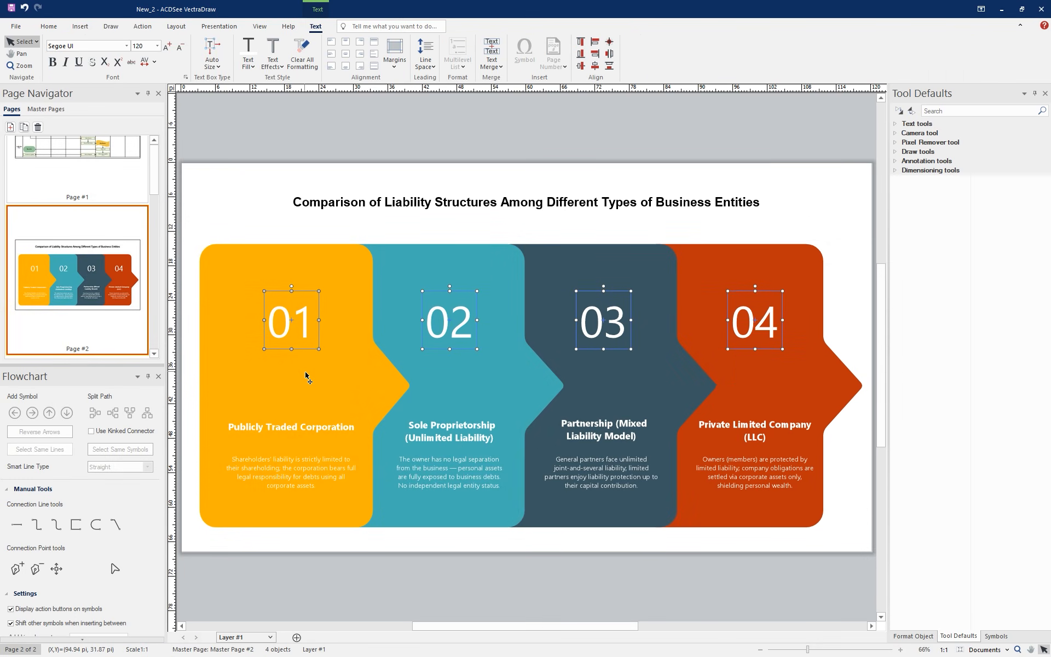
{"action": "key", "text": "Up"}
{"action": "key", "text": "Up"}
{"action": "left_click", "coordinate": [850, 219]}
Move the headings and descriptions of all four business entity panels up together, closer to their numbers
{"action": "left_click", "coordinate": [760, 426]}
{"action": "left_click", "coordinate": [758, 469], "text": "shift"}
{"action": "left_click", "coordinate": [616, 435], "text": "shift"}
{"action": "left_click", "coordinate": [601, 469], "text": "shift"}
{"action": "left_click", "coordinate": [453, 469], "text": "shift"}
{"action": "left_click", "coordinate": [450, 439], "text": "shift"}
{"action": "left_click", "coordinate": [320, 425], "text": "shift"}
{"action": "left_click", "coordinate": [314, 472], "text": "shift"}
{"action": "key", "text": "Up"}
{"action": "key", "text": "Up"}
{"action": "key", "text": "Up"}
{"action": "key", "text": "Up"}
{"action": "key", "text": "Up"}
{"action": "key", "text": "Up"}
{"action": "key", "text": "Up"}
{"action": "key", "text": "Up"}
{"action": "key", "text": "Up"}
{"action": "key", "text": "Up"}
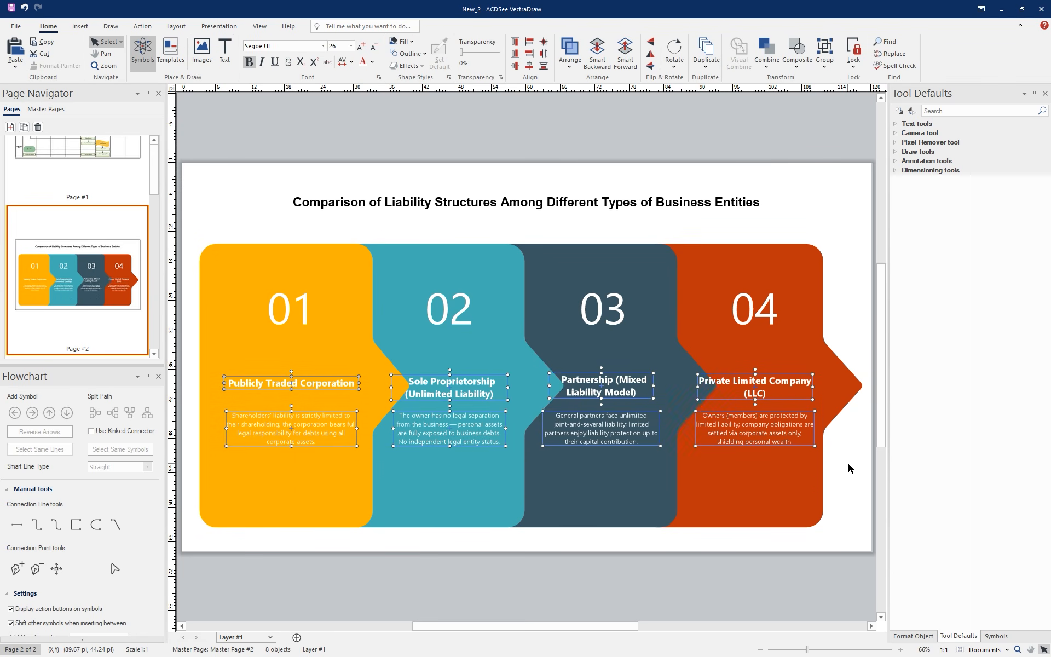
{"action": "left_click", "coordinate": [849, 469]}
Insert the recommended template with 6 steps to effectively expand the market as a new page
{"action": "left_click", "coordinate": [171, 52]}
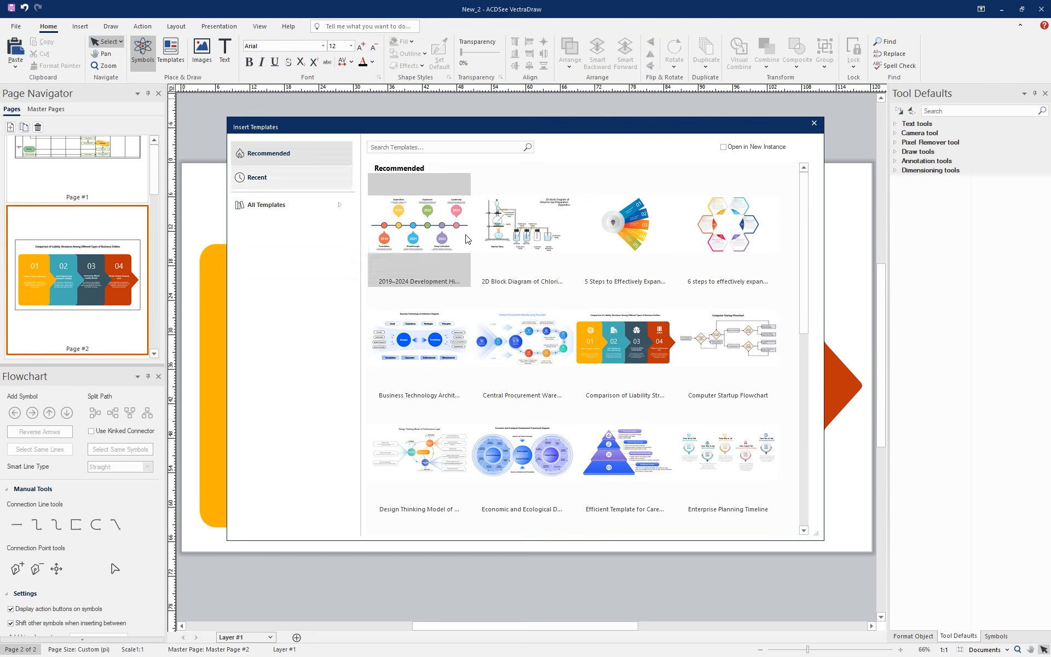
{"action": "double_click", "coordinate": [745, 232]}
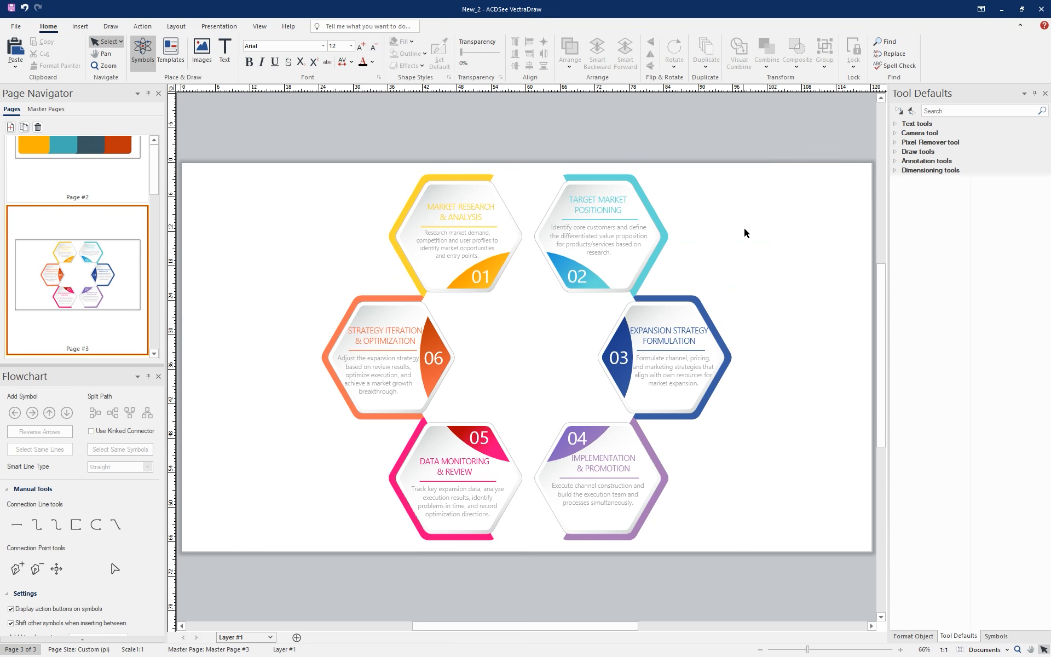